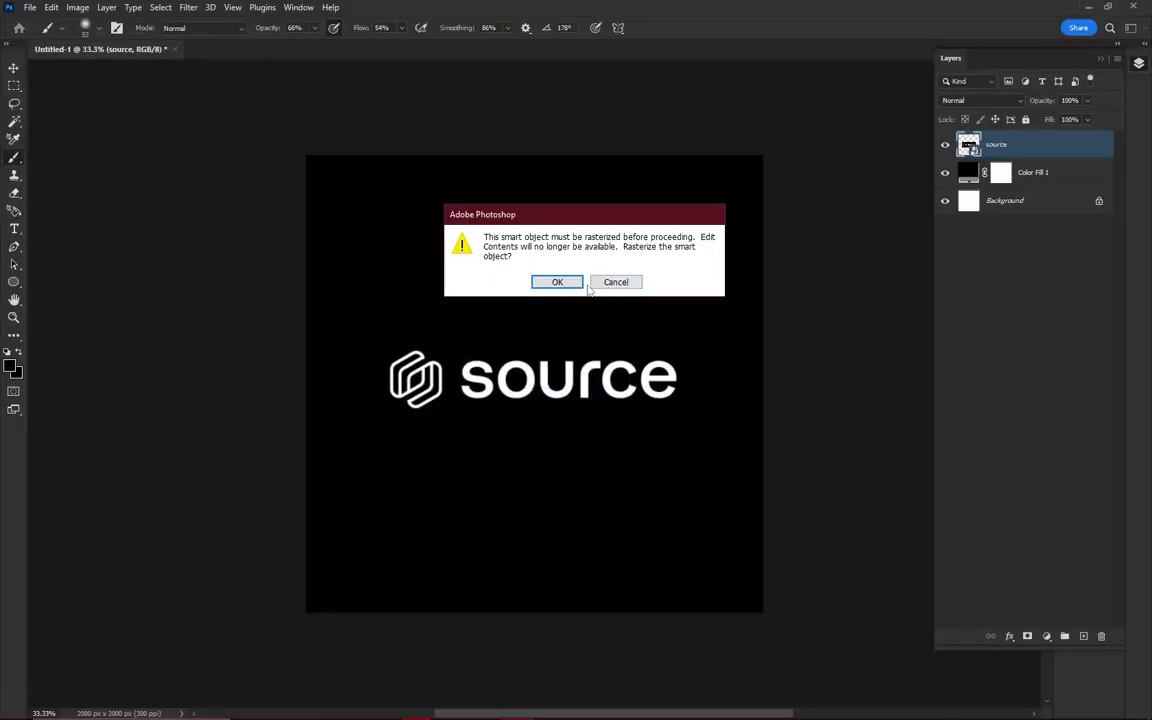
Rasterize the source logo, add a layer mask, and refine its edges with a 1 px radius.
click(555, 284)
click(1027, 636)
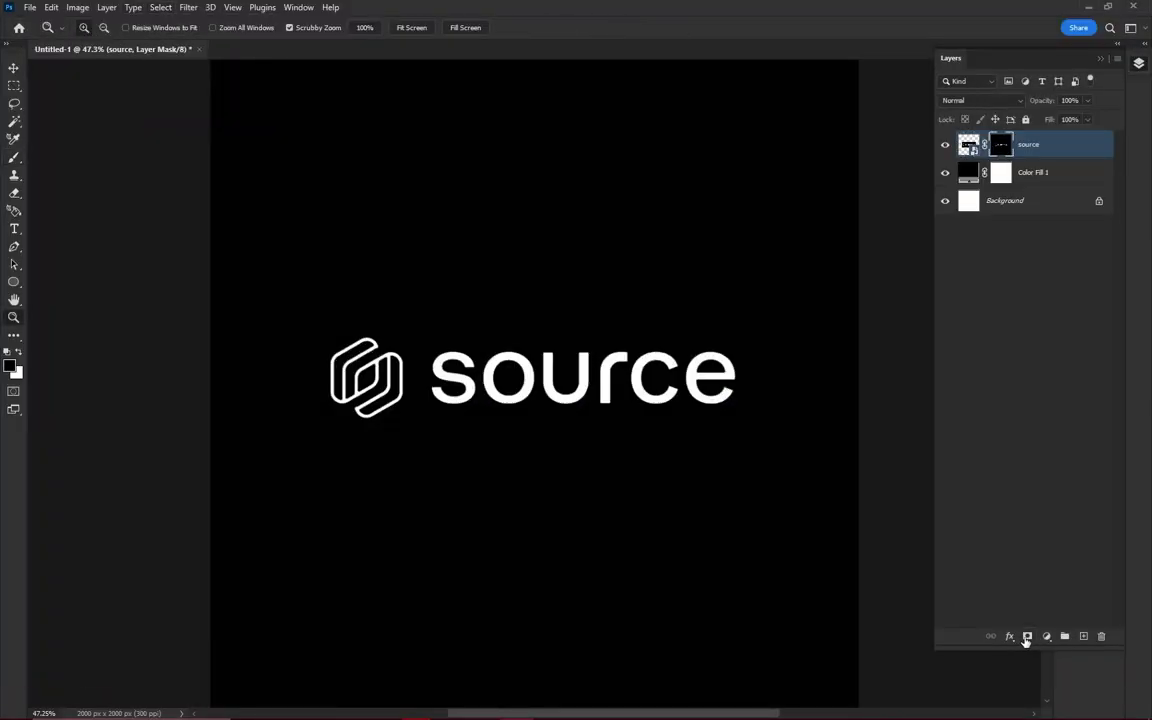
key(alt+ctrl+r)
drag(966, 376, 972, 378)
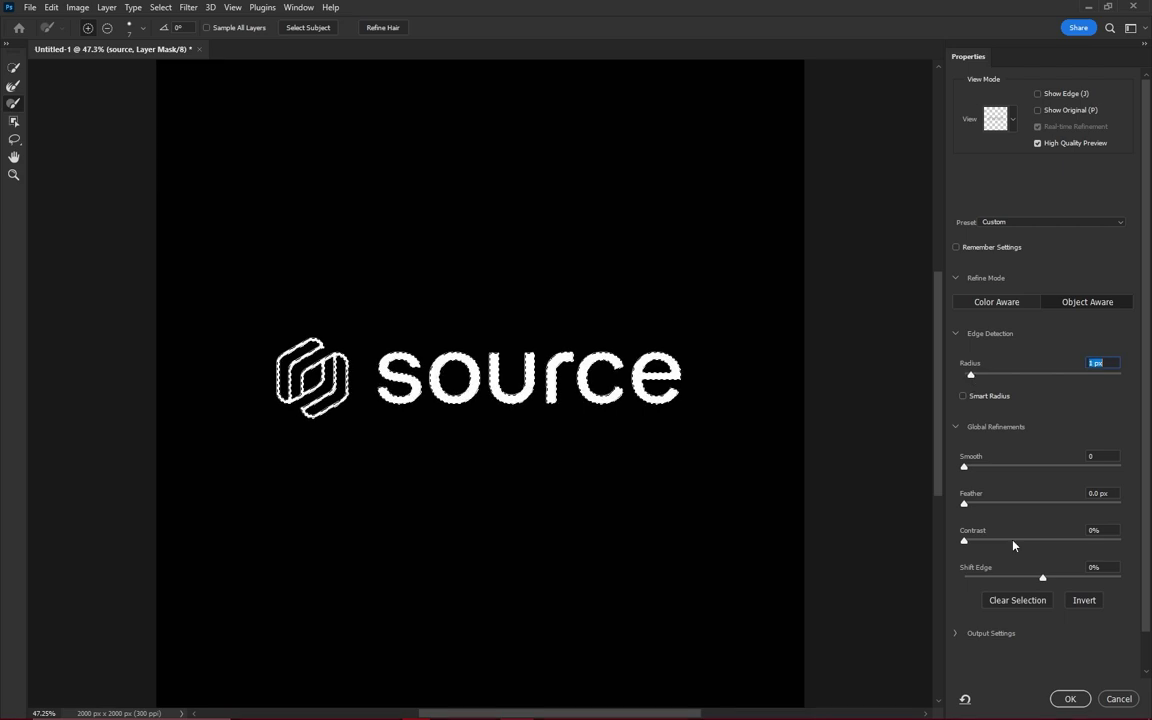
key(Return)
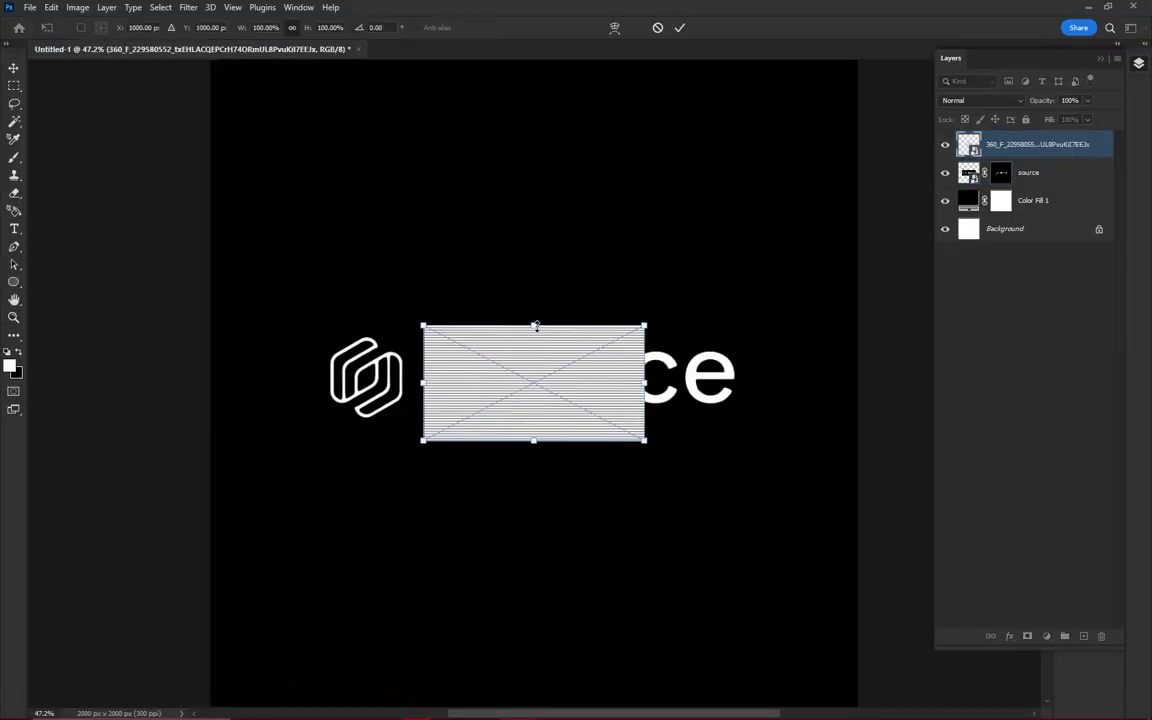
Place the stripe image, clip it to the source logo, and limit its blending with Blend If sliders.
key(Return)
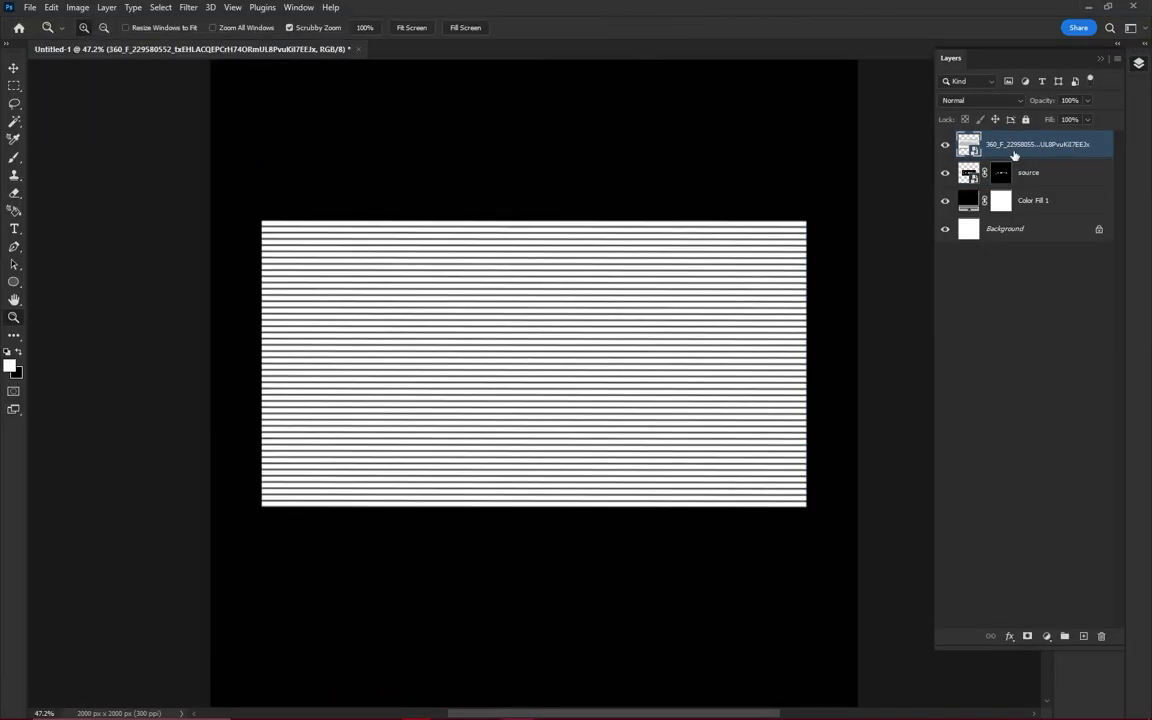
alt+click(1062, 158)
double_click(1062, 150)
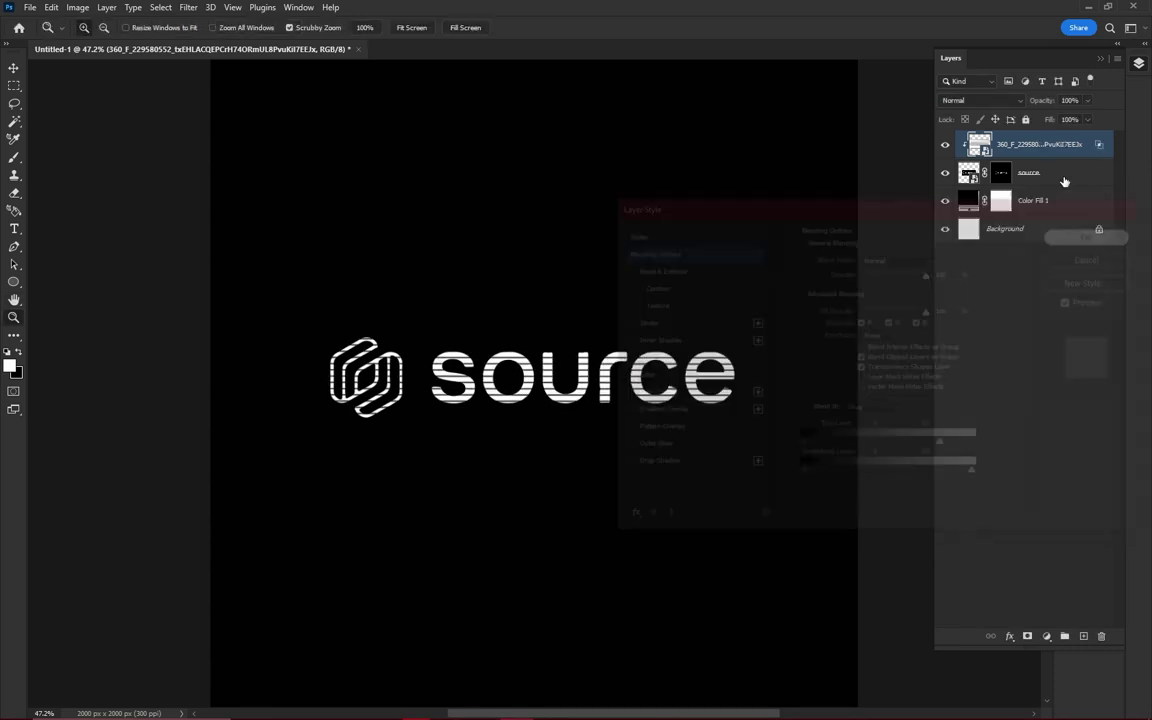
drag(976, 445, 952, 448)
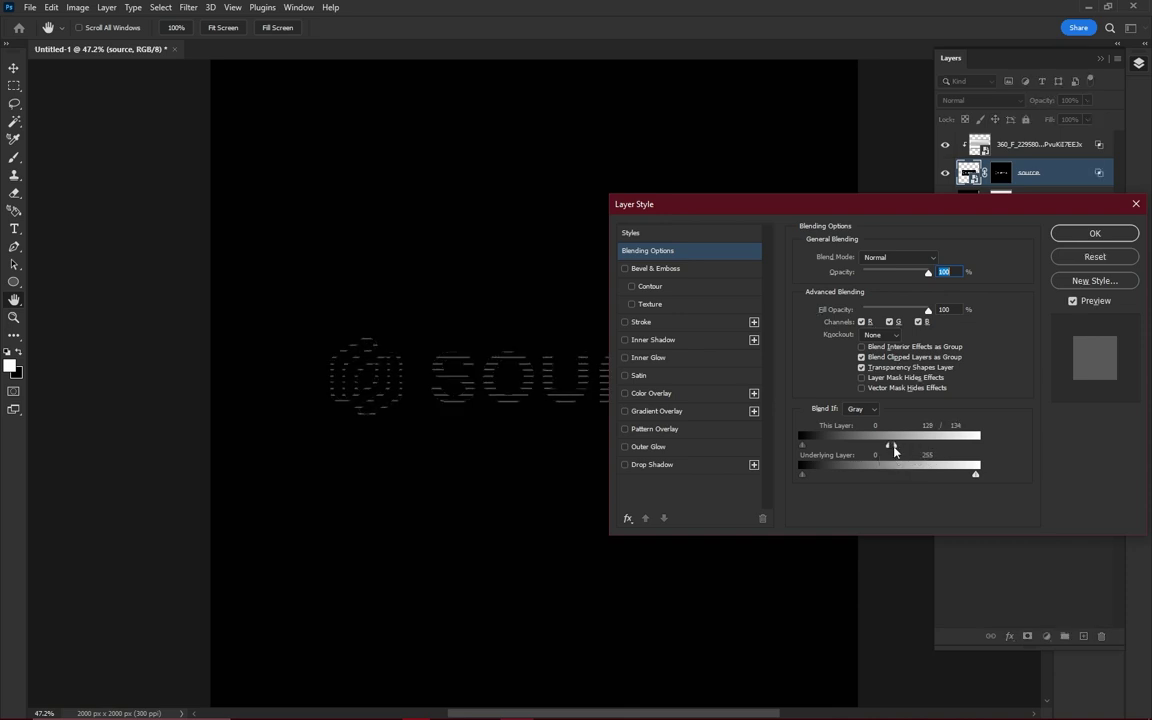
key(Return)
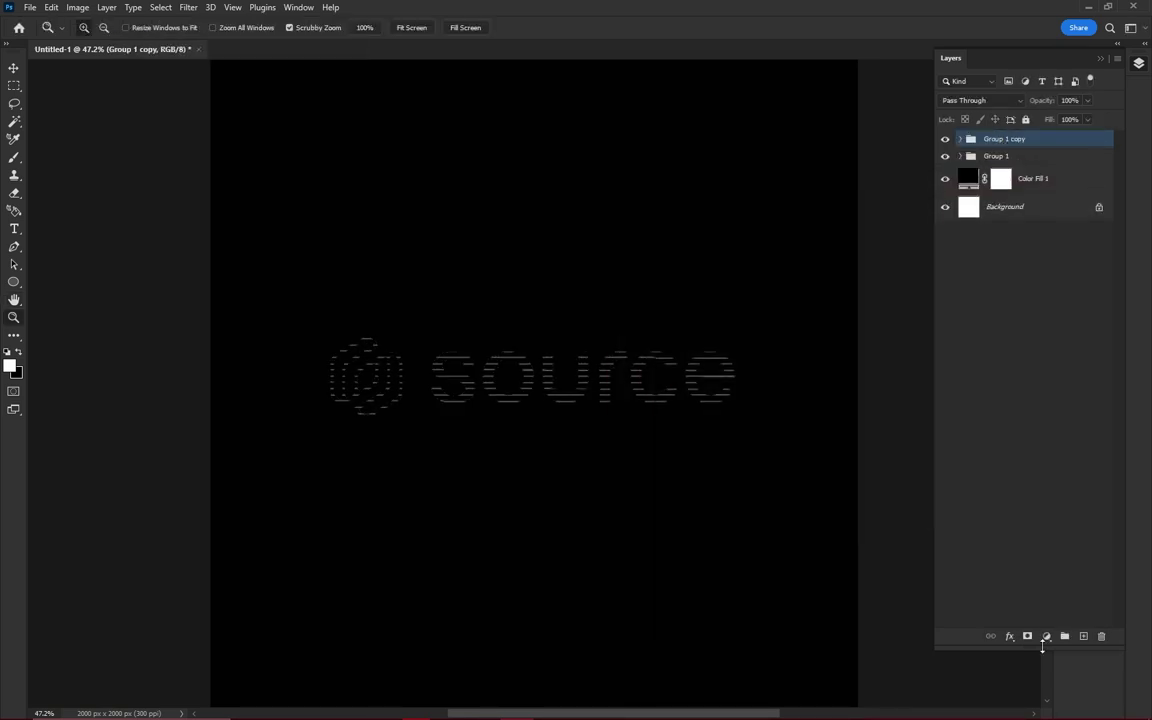
Paint the group mask, rename Group 1 copy, and duplicate the source logo layer.
key(b)
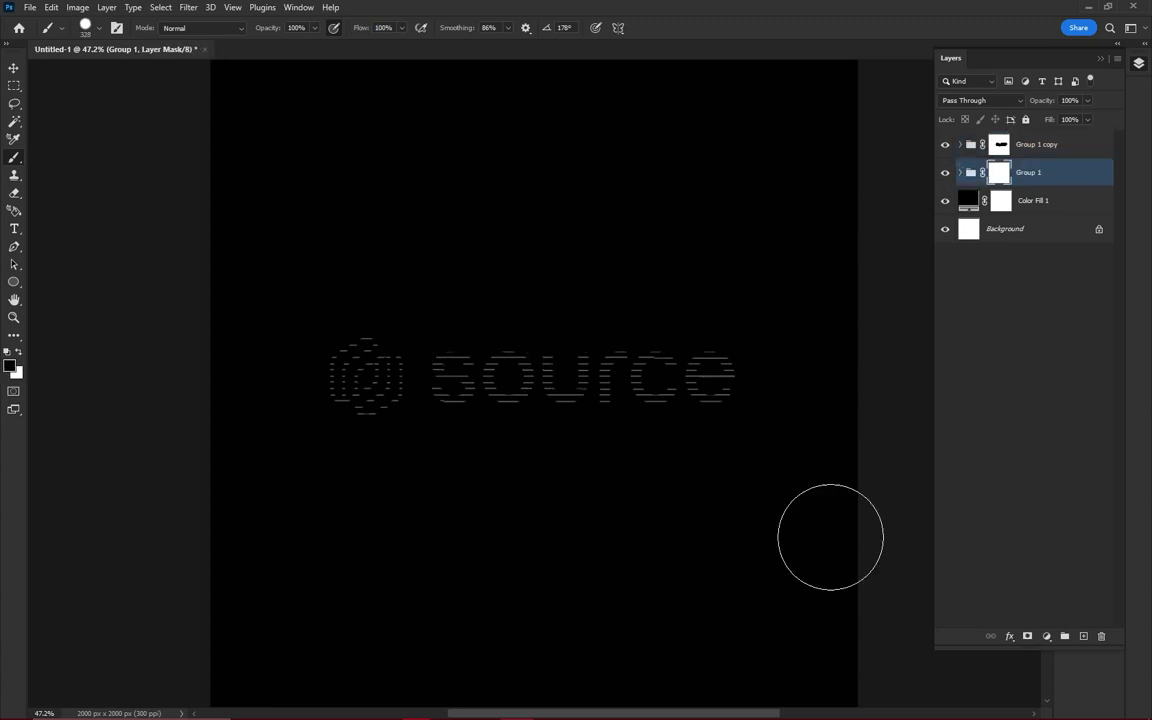
double_click(1043, 144)
key(Return)
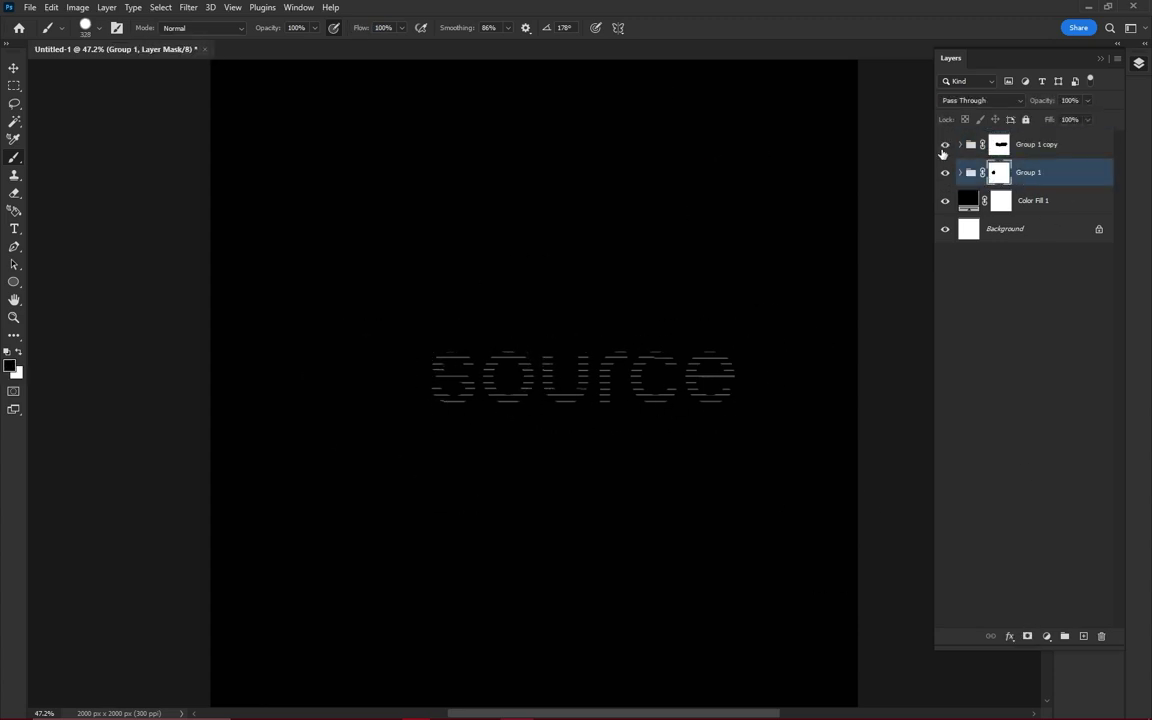
key(ctrl+j)
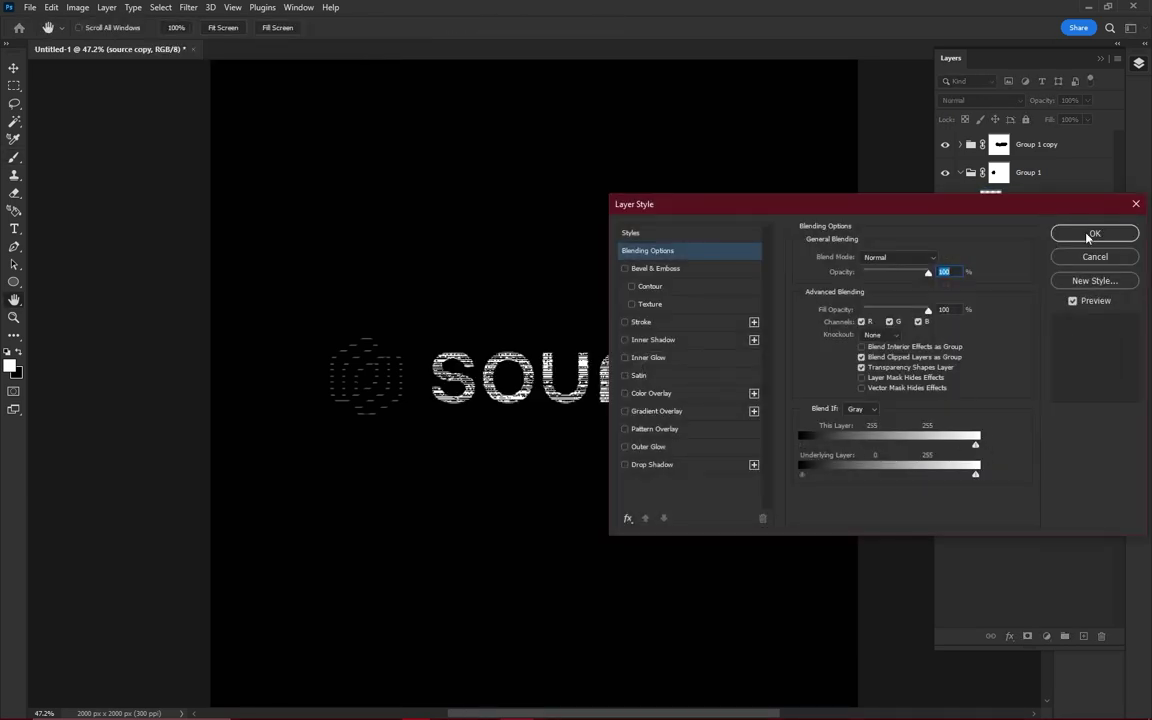
Confirm the logo copy's blending and enlarge the stripe texture copy across the canvas.
click(1093, 234)
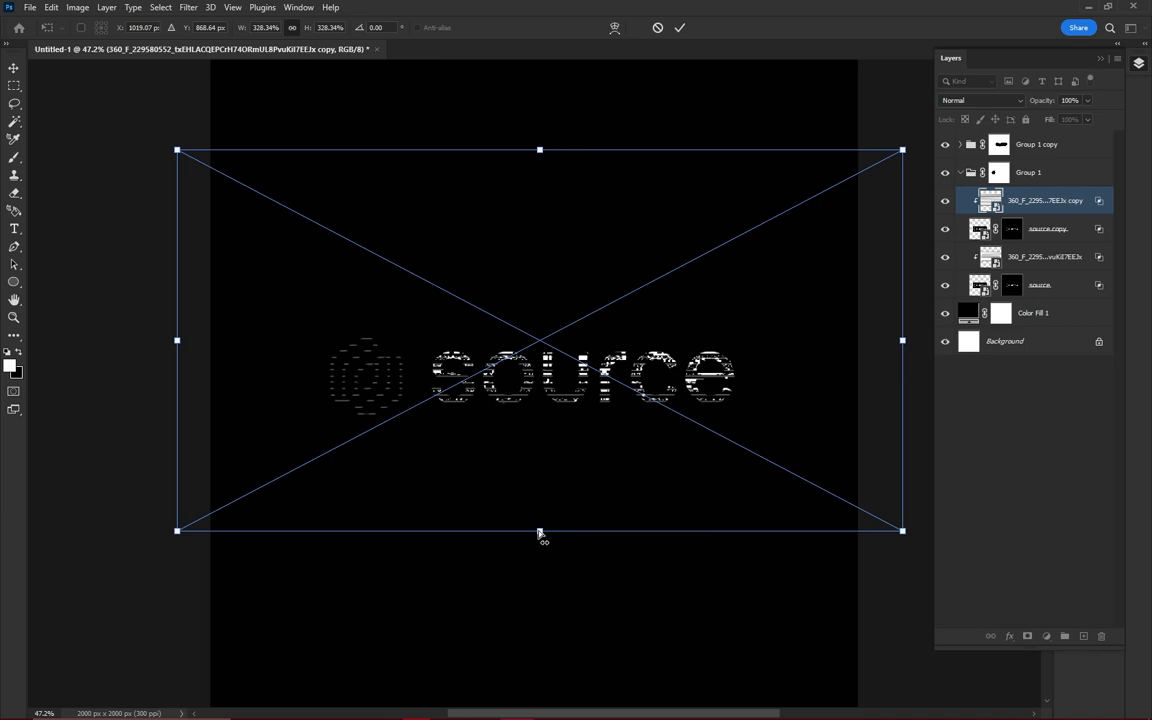
drag(540, 534, 563, 226)
click(680, 27)
key(z)
click(545, 330)
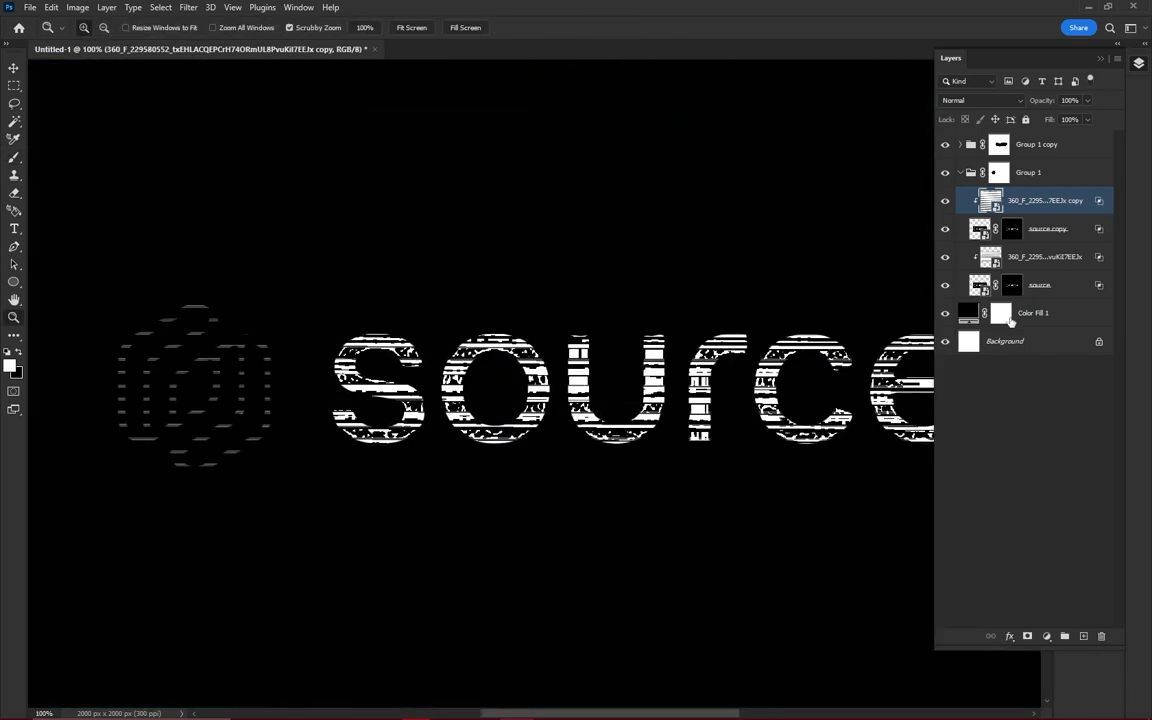
Adjust the texture copy's Blend If sliders for solid striped letters, hiding the logo copy's brightest tones.
double_click(1060, 210)
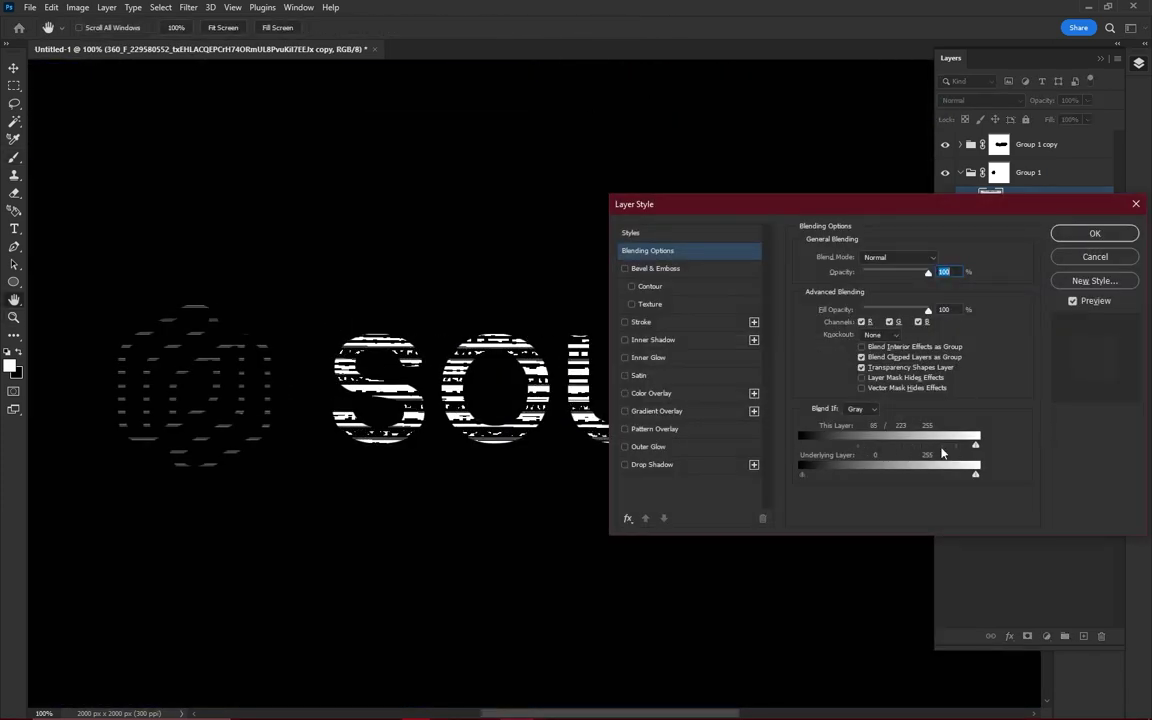
drag(926, 444, 971, 447)
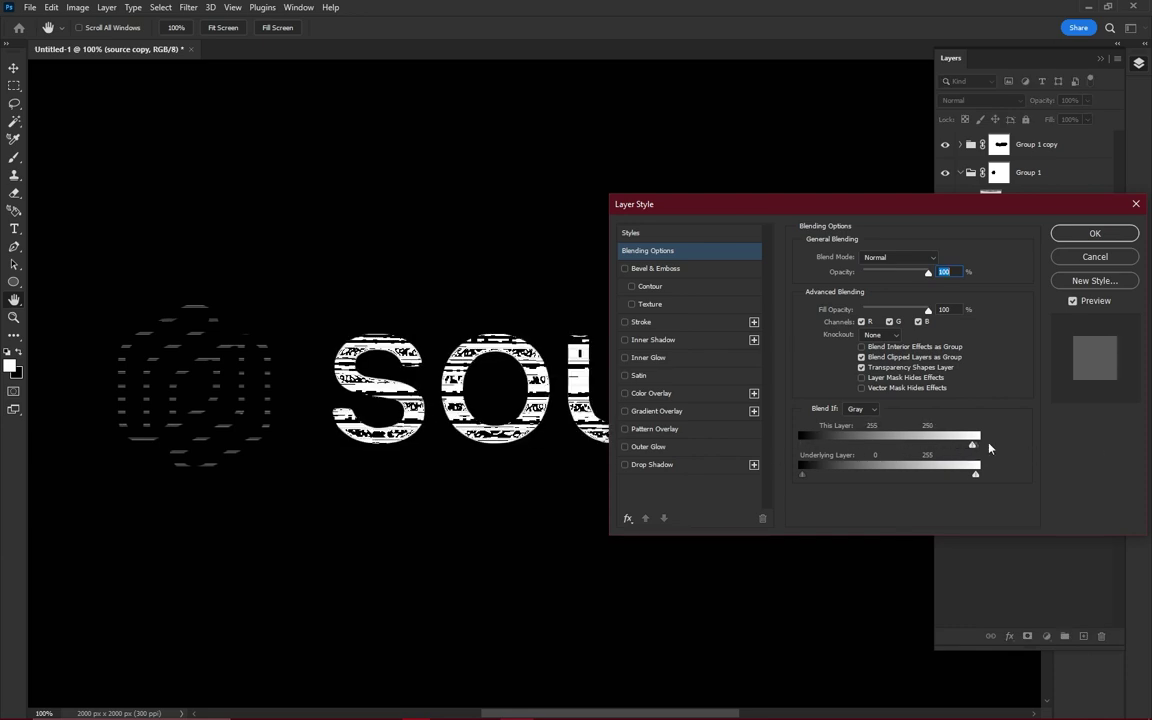
key(Return)
key(ctrl+0)
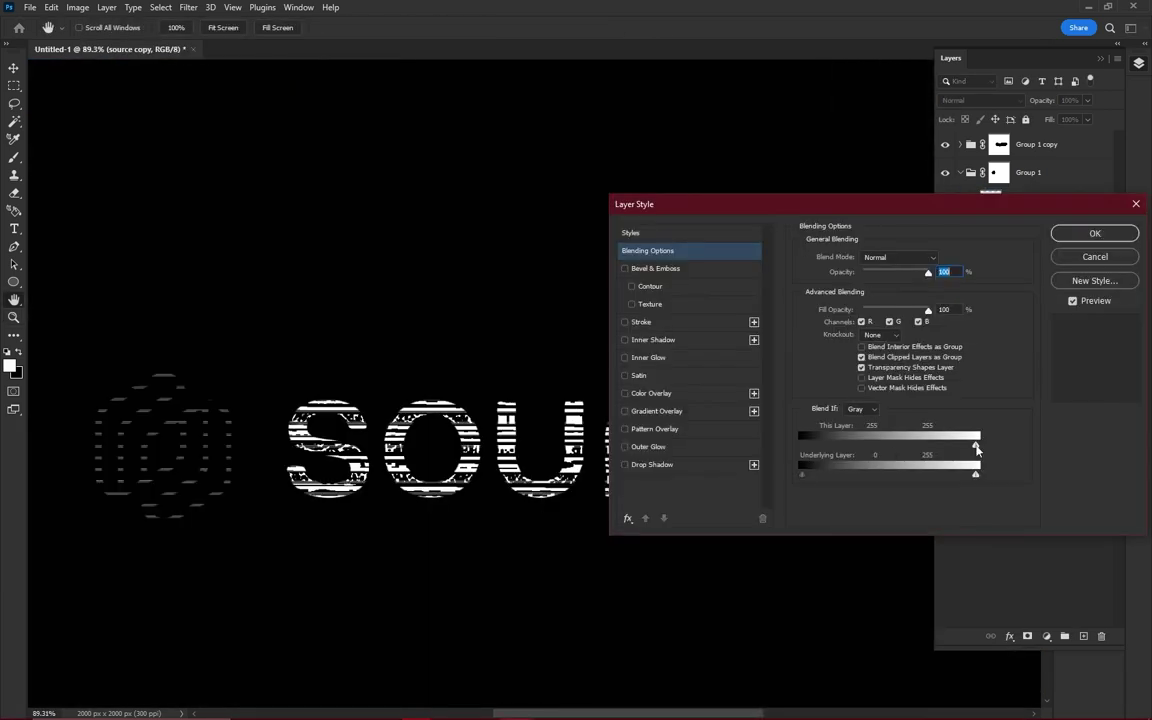
mouse_move(977, 451)
mouse_down()
mouse_move(967, 447)
mouse_move(977, 452)
mouse_up()
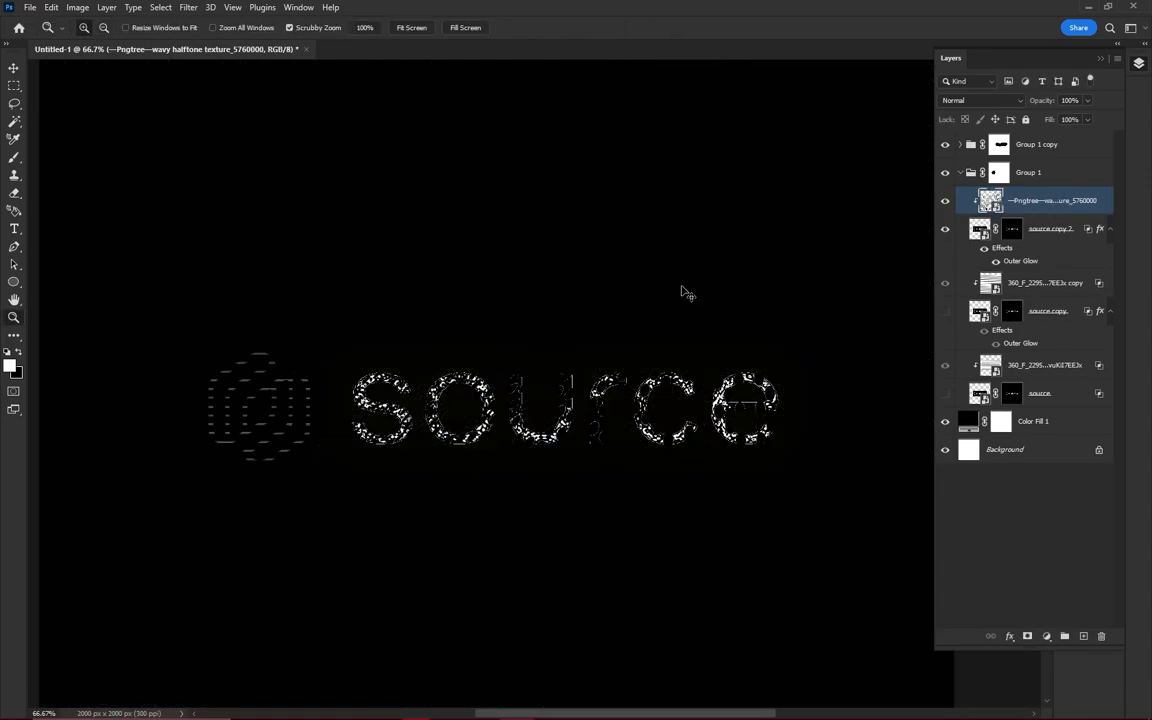
Scale the wavy halftone texture over the logo and restrict the logo copy to its brightest tones.
key(ctrl+t)
drag(687, 293, 417, 393)
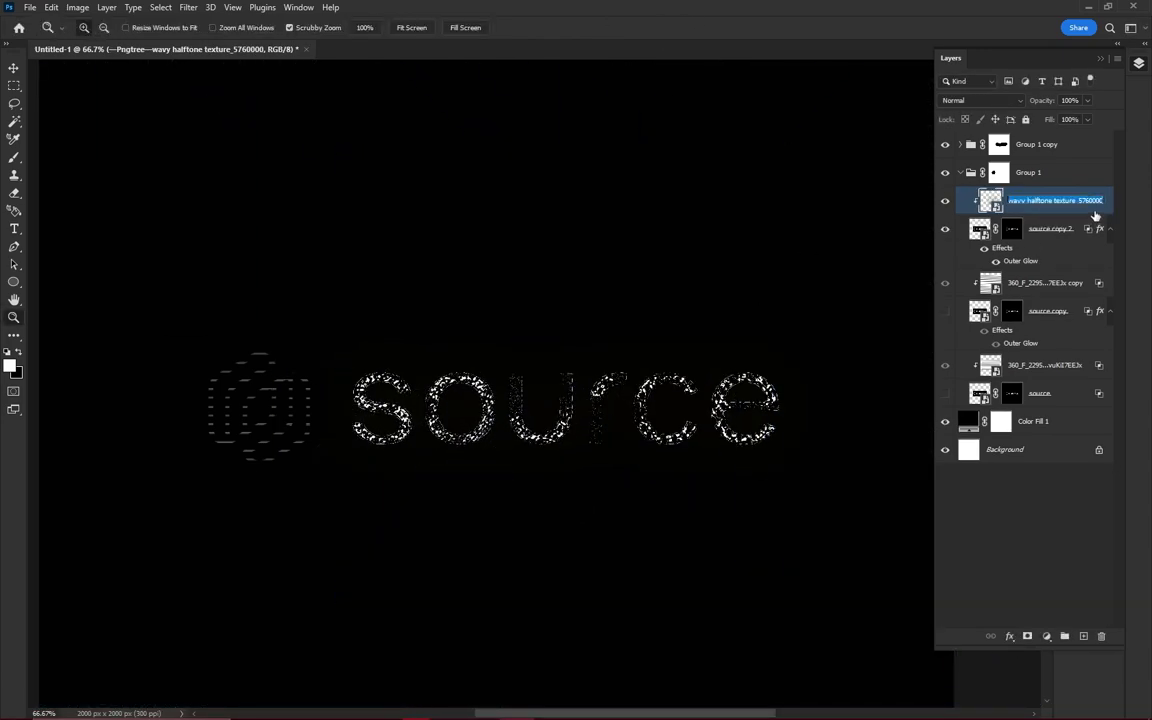
double_click(1095, 212)
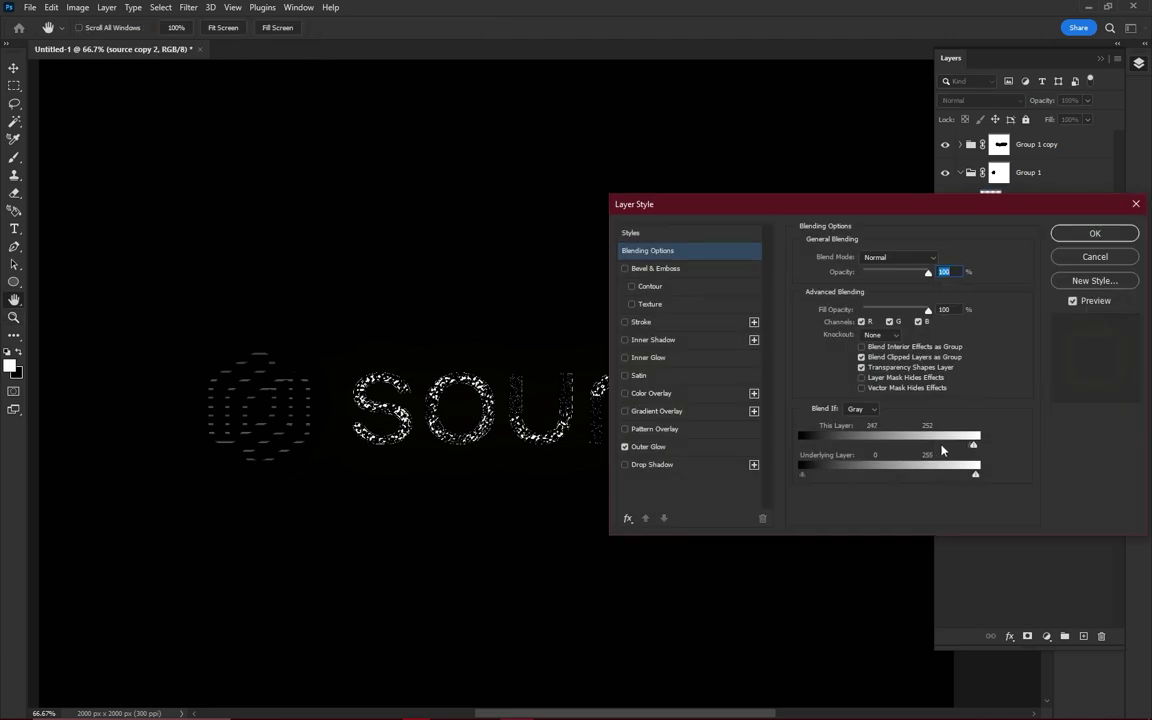
drag(900, 445, 964, 449)
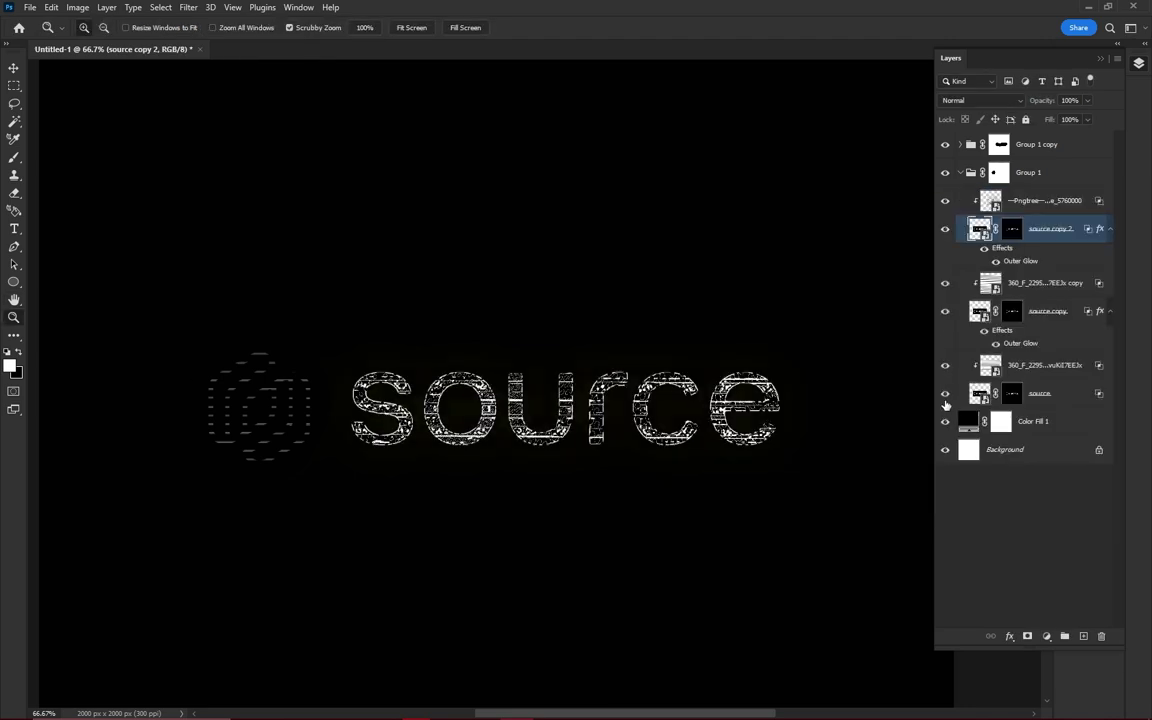
key(ctrl+0)
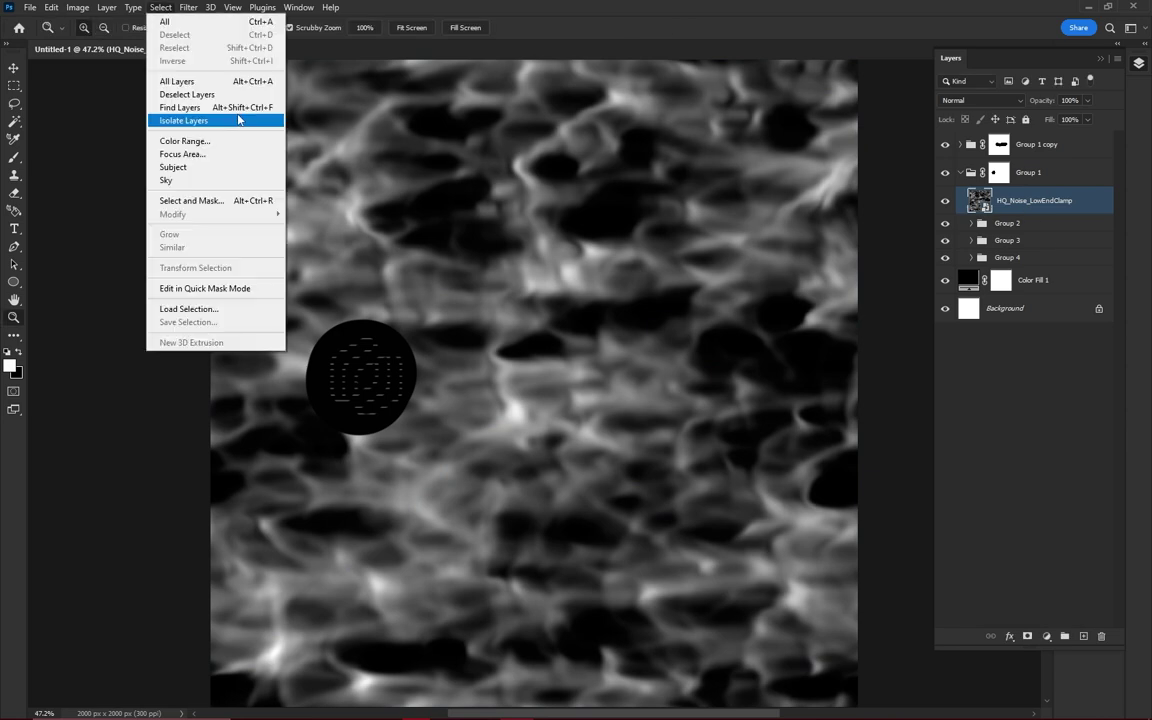
Select the noise image's tones with Color Range for the group masks and apply Levels.
click(193, 136)
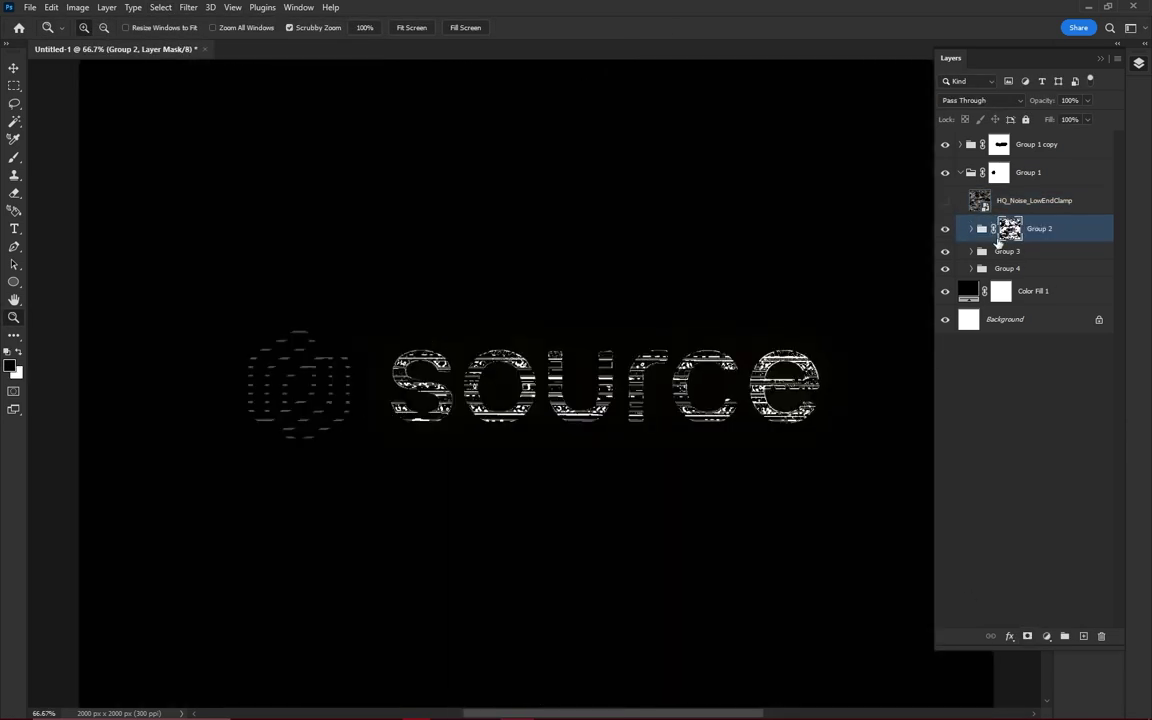
key(ctrl+t)
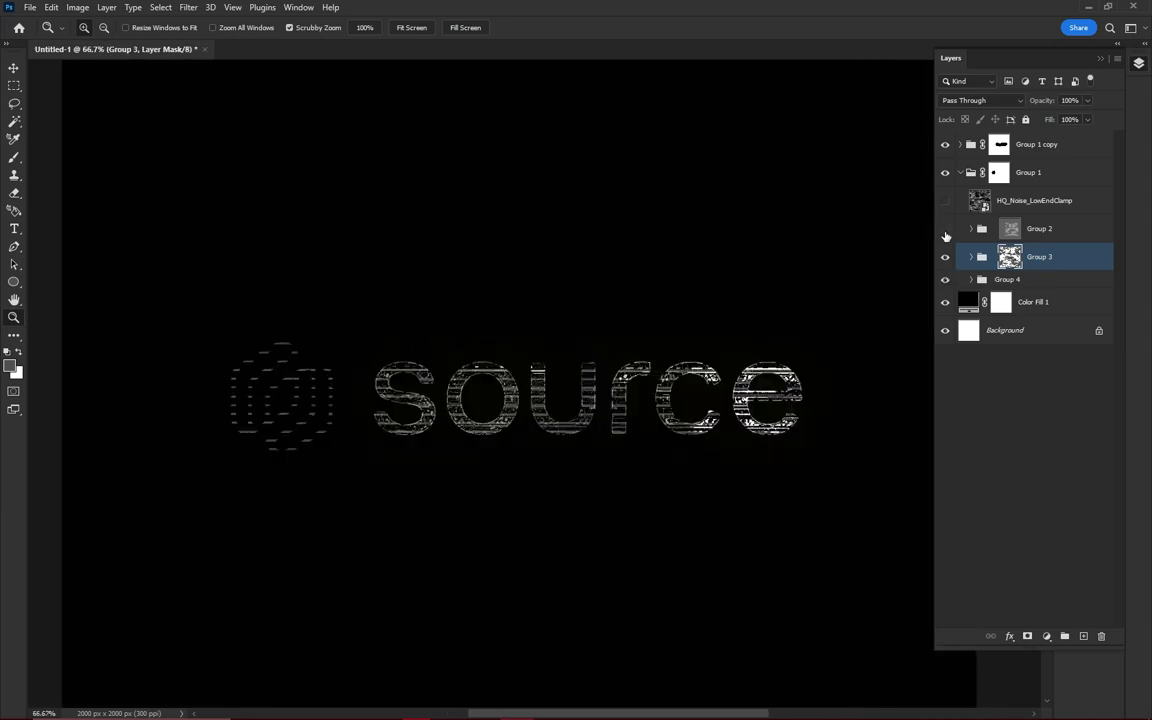
click(694, 329)
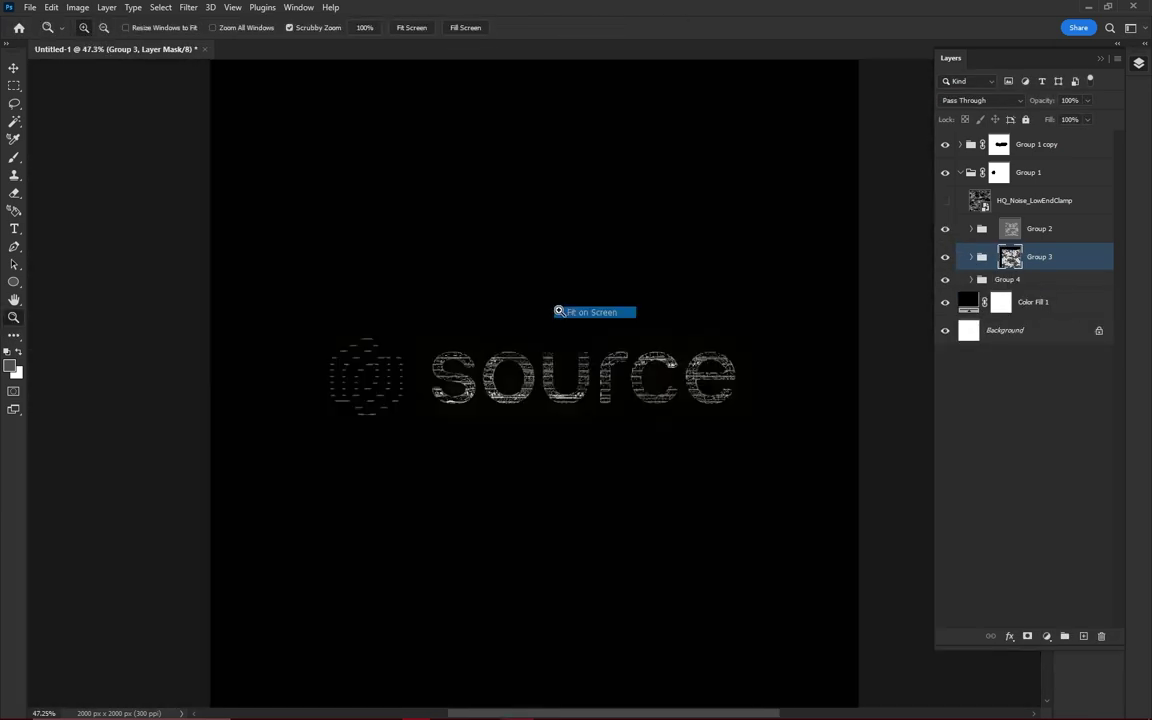
click(1059, 258)
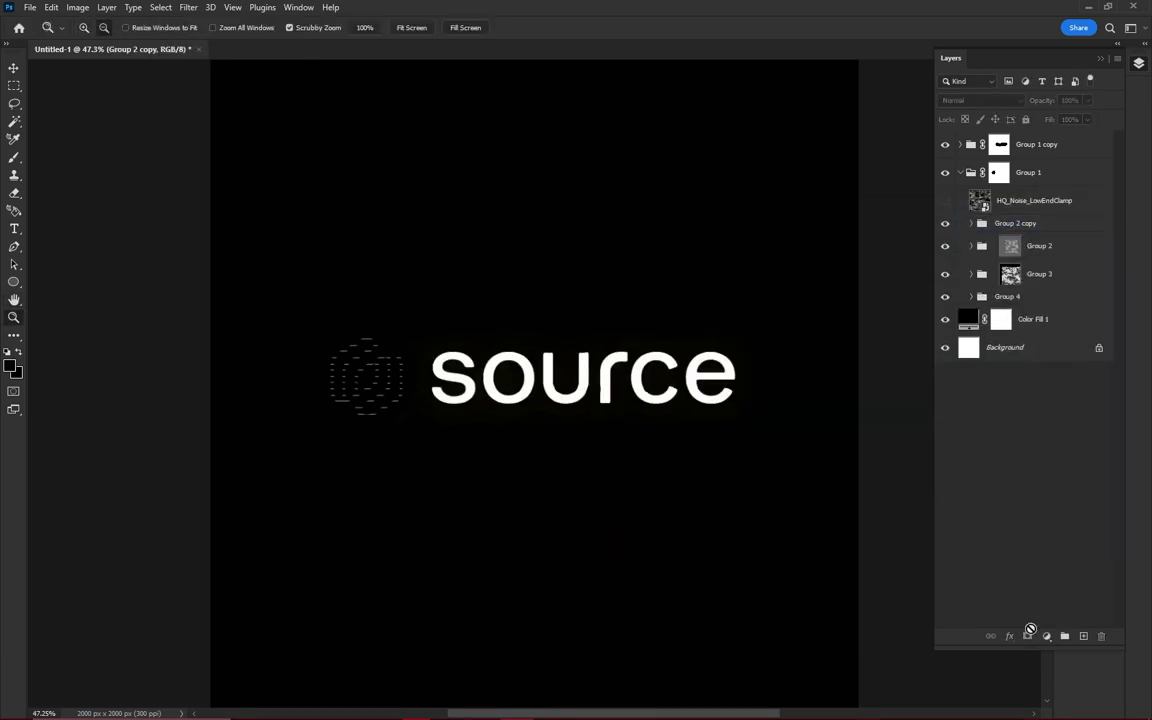
alt+click(1027, 636)
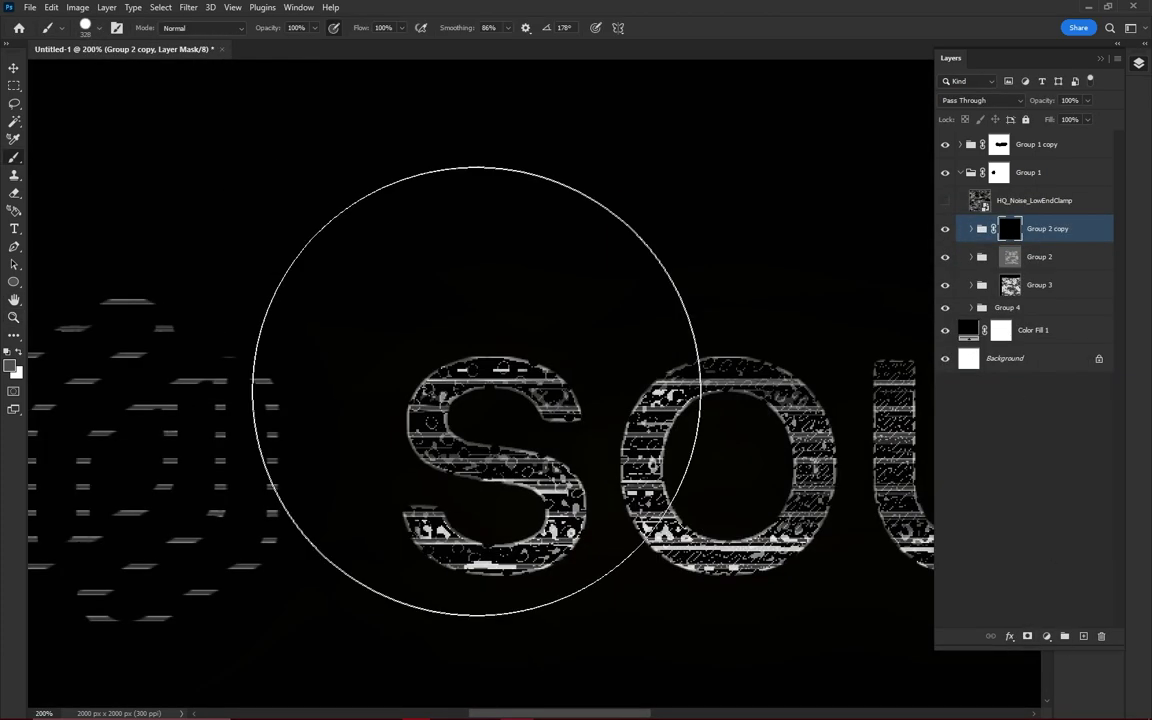
Shrink the brush to 1 px and make white the painting colour.
drag(476, 391, 361, 447)
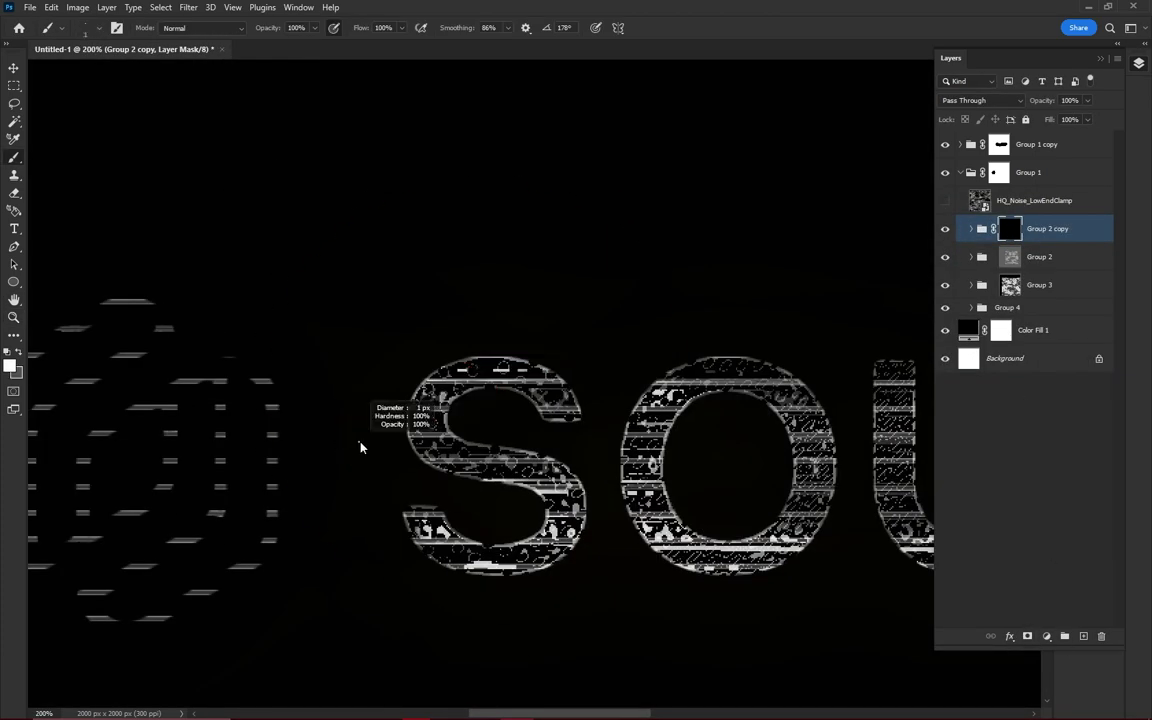
click(10, 368)
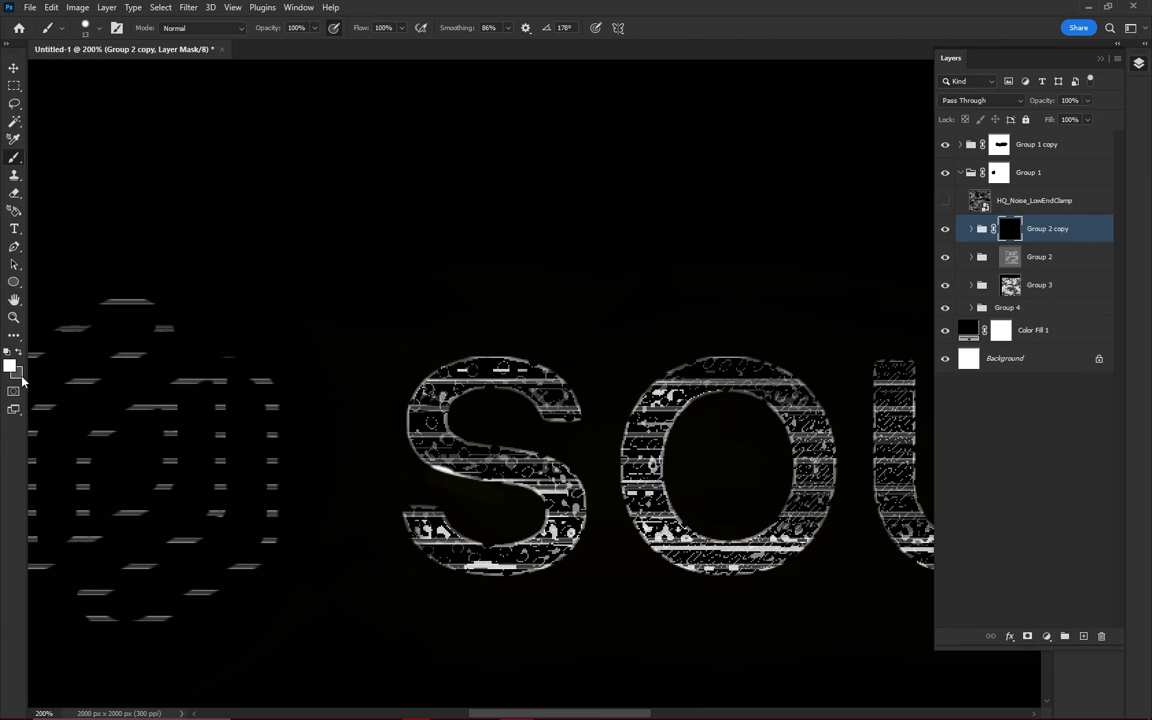
click(742, 197)
click(10, 368)
key(Return)
Make Group 2 copy a single layer, apply Levels 102 / 1.24 / 228, and add a black mask.
click(967, 229)
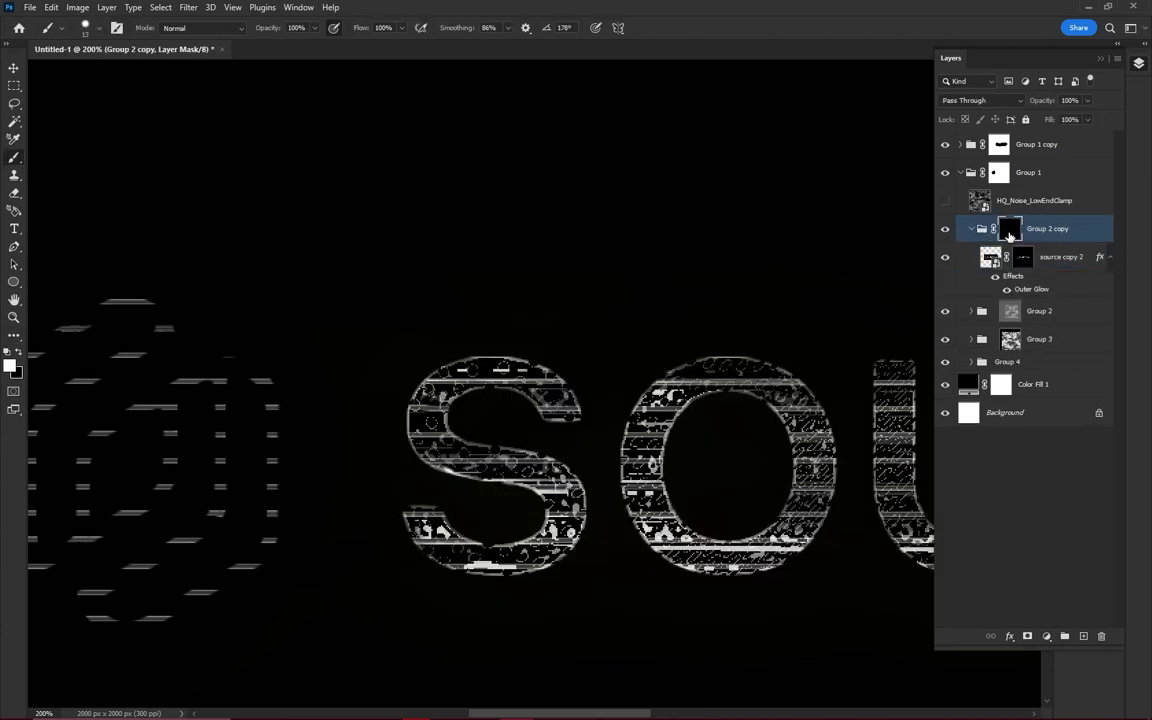
key(ctrl+i)
key(ctrl+e)
key(ctrl+l)
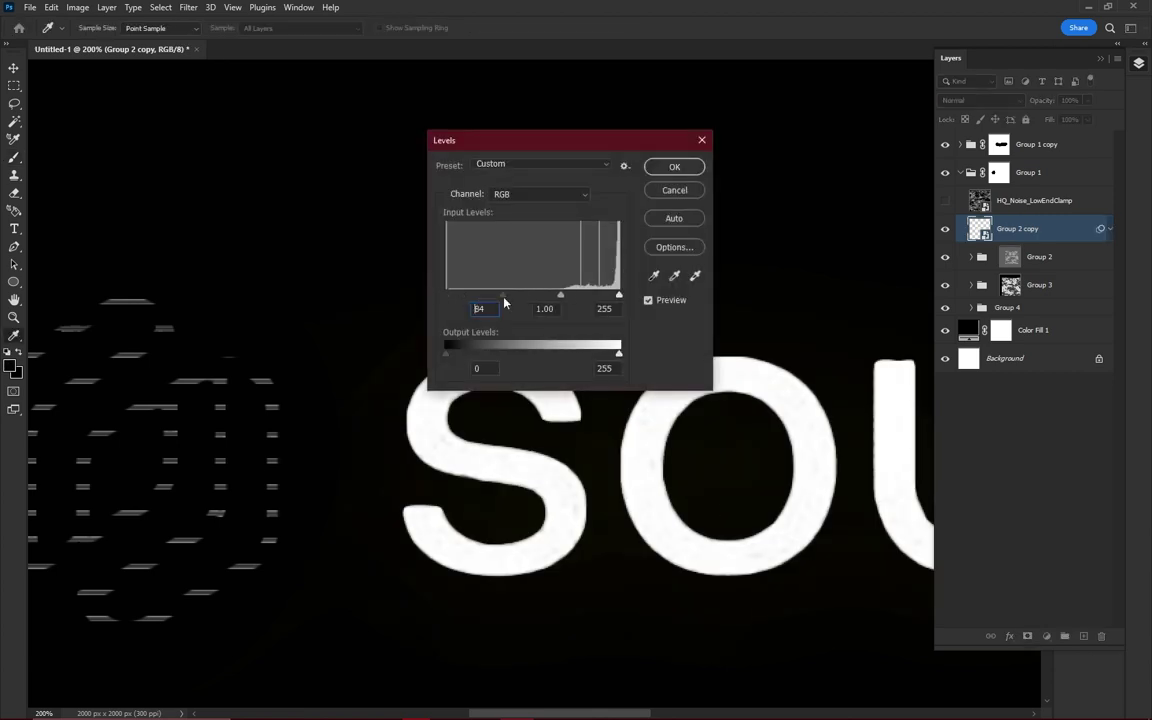
drag(504, 296, 557, 296)
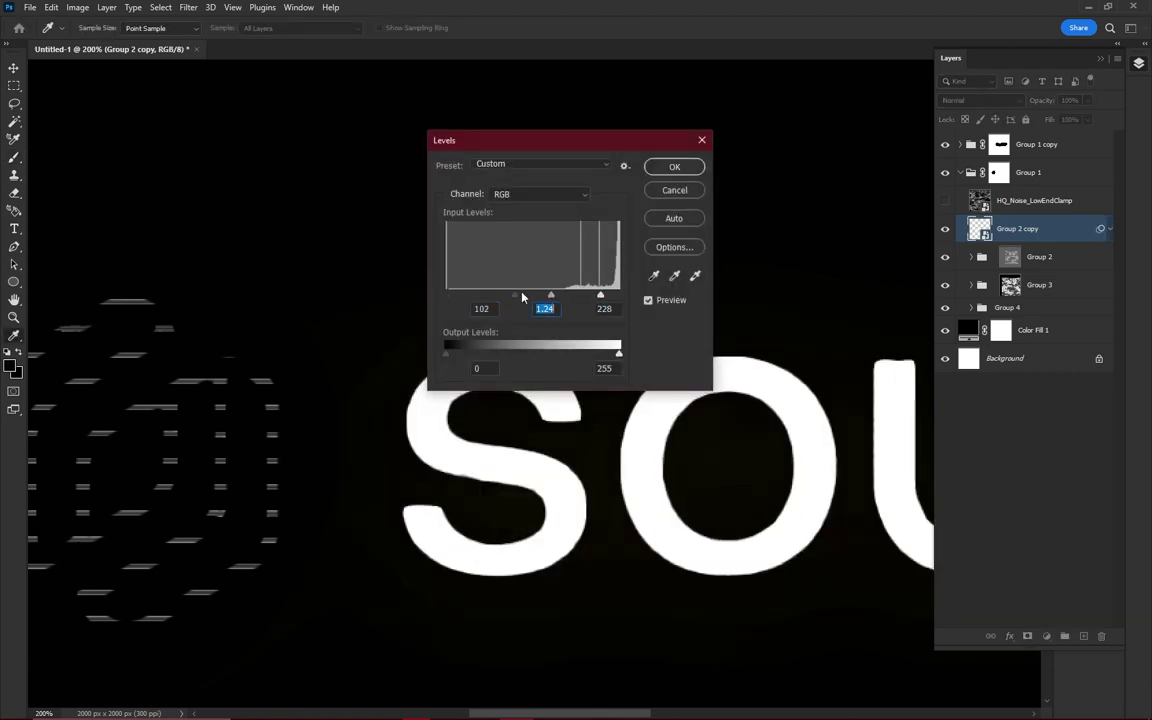
click(674, 166)
alt+click(1027, 636)
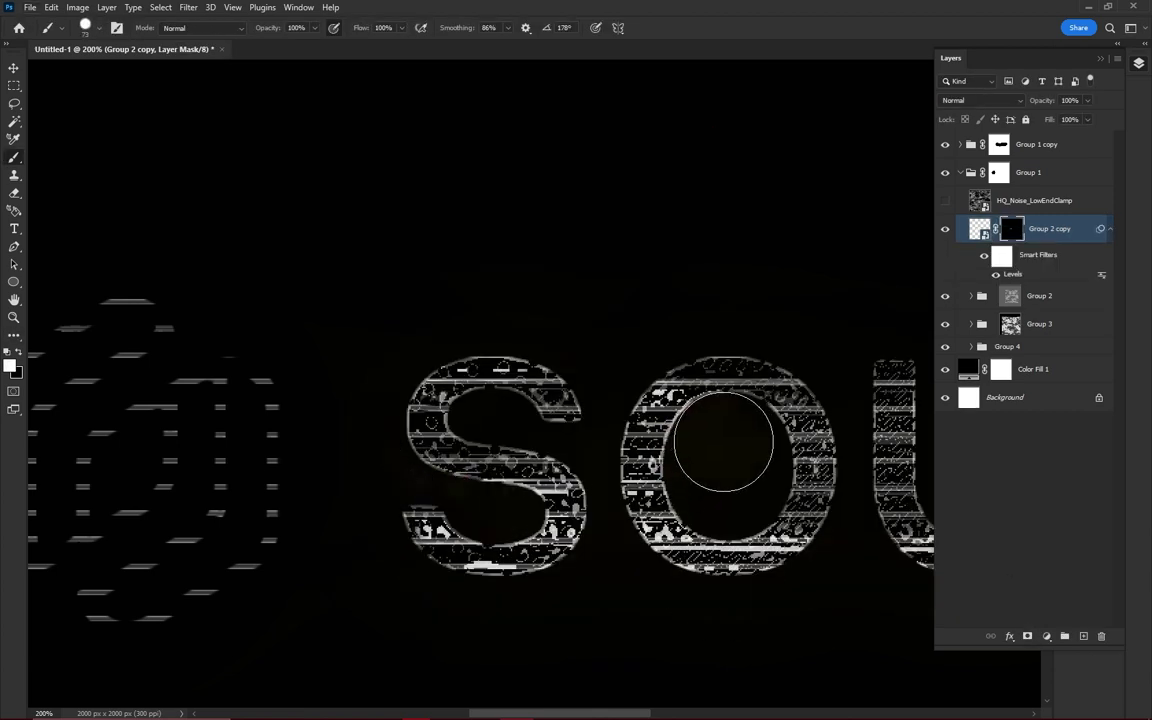
Cancel the layer style and target Group 2 copy's mask with the brush, zoomed on the text.
double_click(1075, 172)
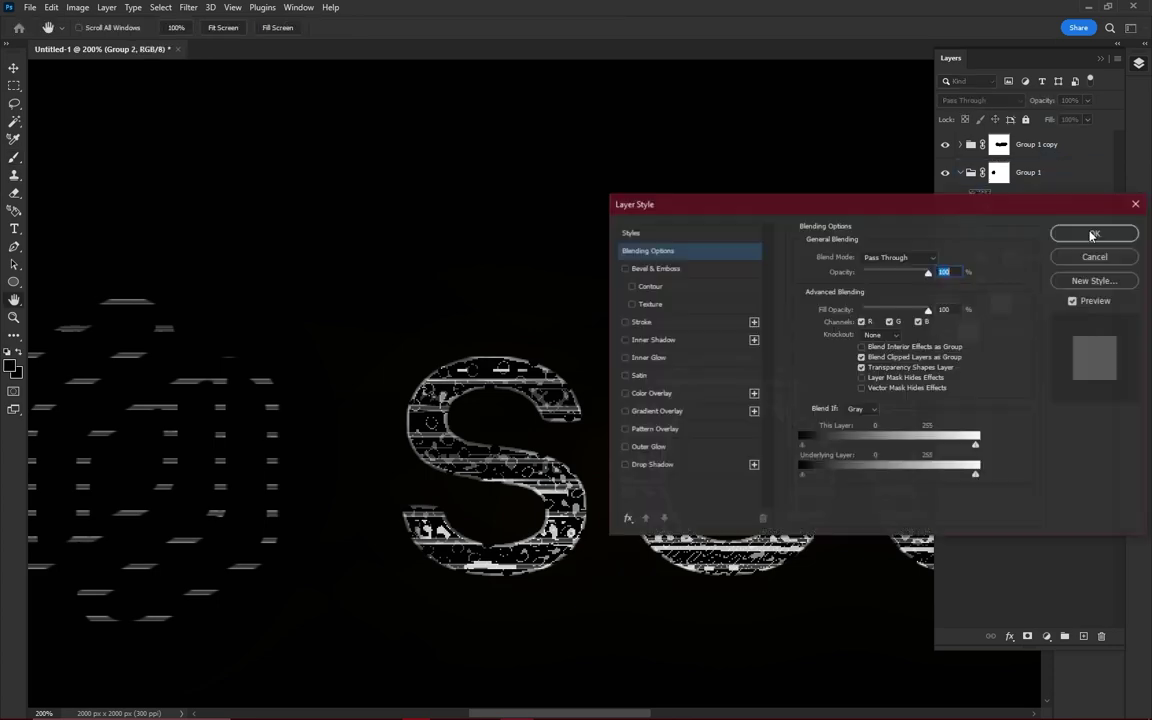
click(1075, 257)
key(z)
mouse_move(520, 350)
mouse_down()
mouse_move(501, 347)
mouse_move(489, 365)
mouse_move(1005, 240)
mouse_move(990, 257)
mouse_move(1010, 228)
mouse_up()
click(1005, 240)
key(b)
key(ctrl+plus)
key(ctrl+plus)
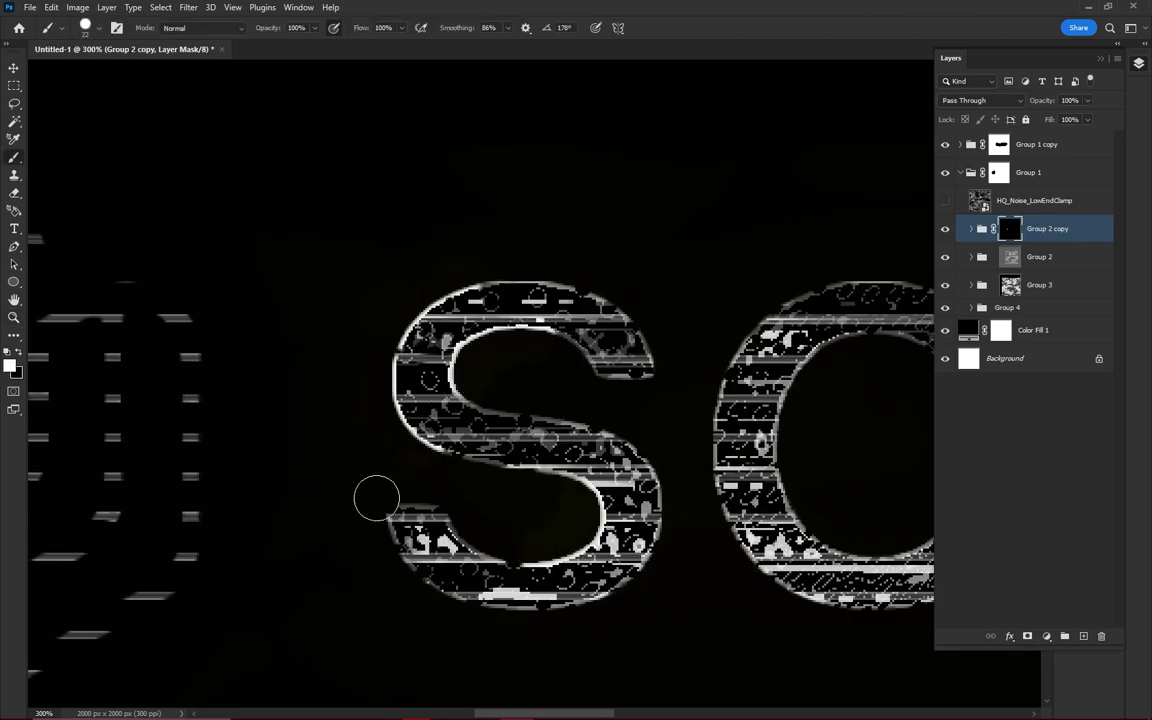
Paint white highlights along the letter edges, such as the 'e', then view the whole text.
scroll(627, 563, right, 3)
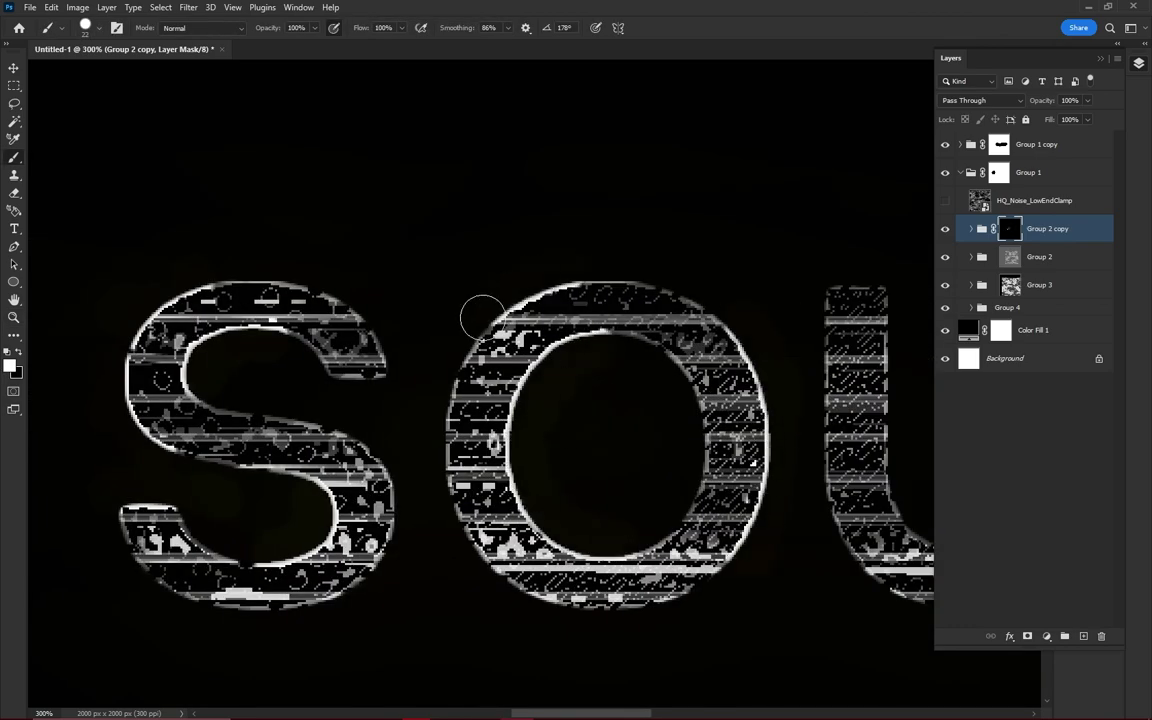
scroll(630, 694, right, 6)
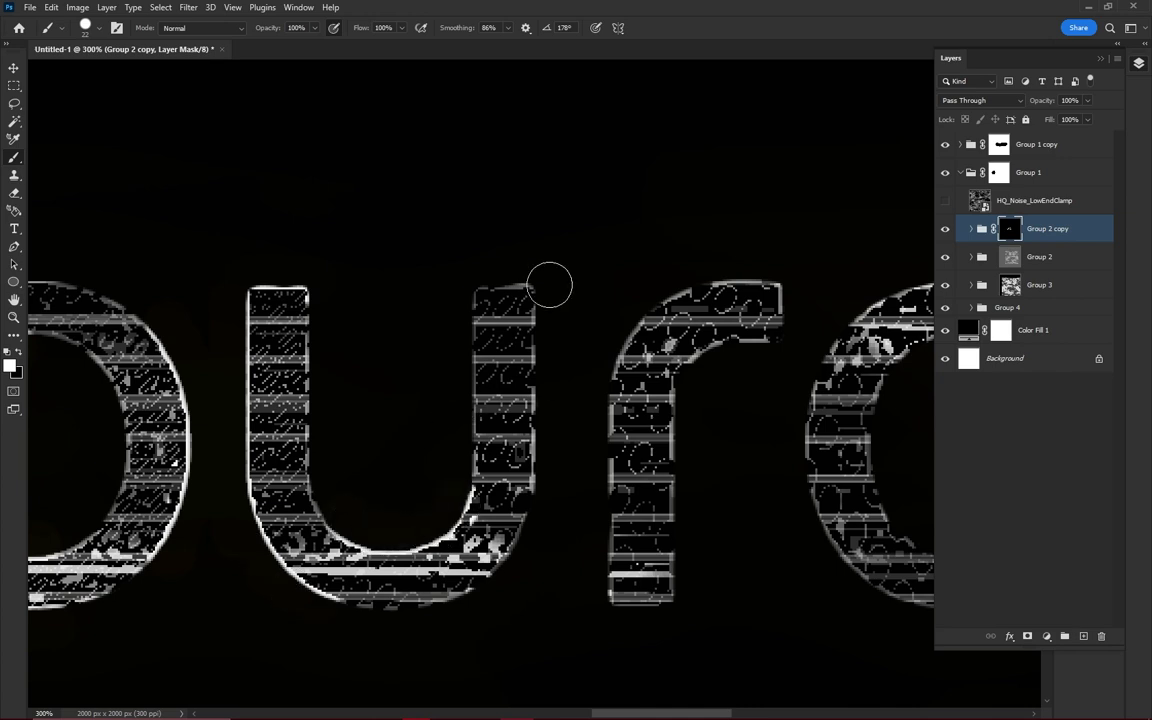
scroll(716, 714, right, 3)
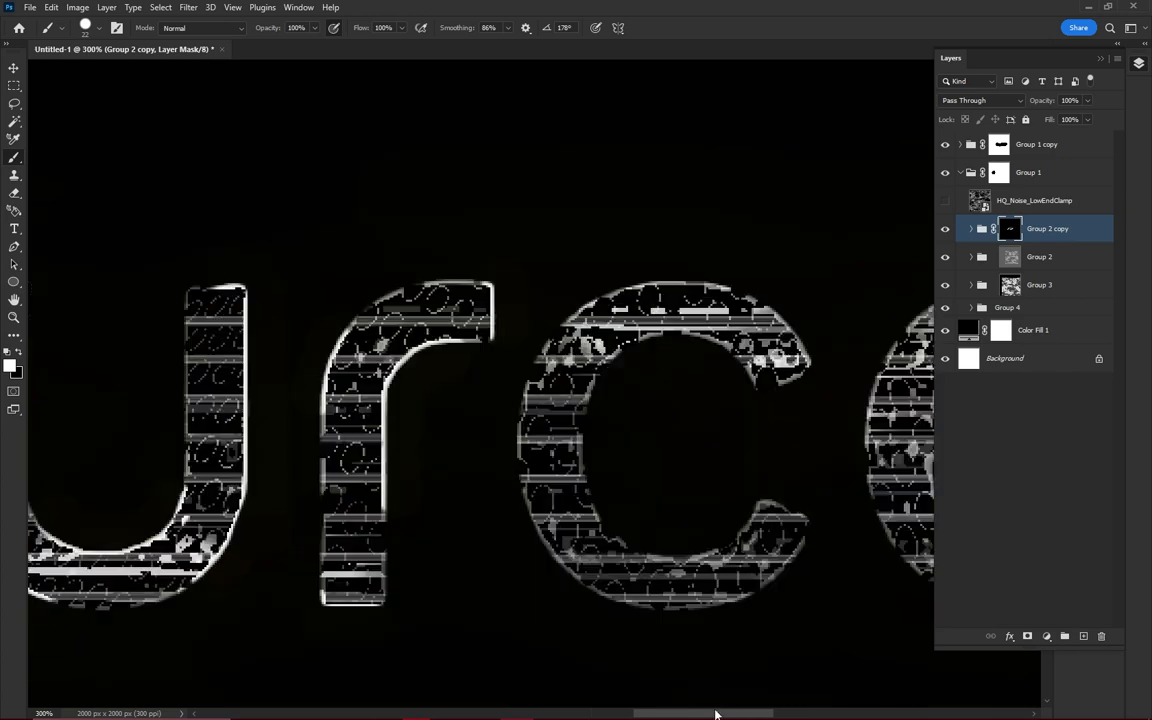
scroll(716, 714, right, 3)
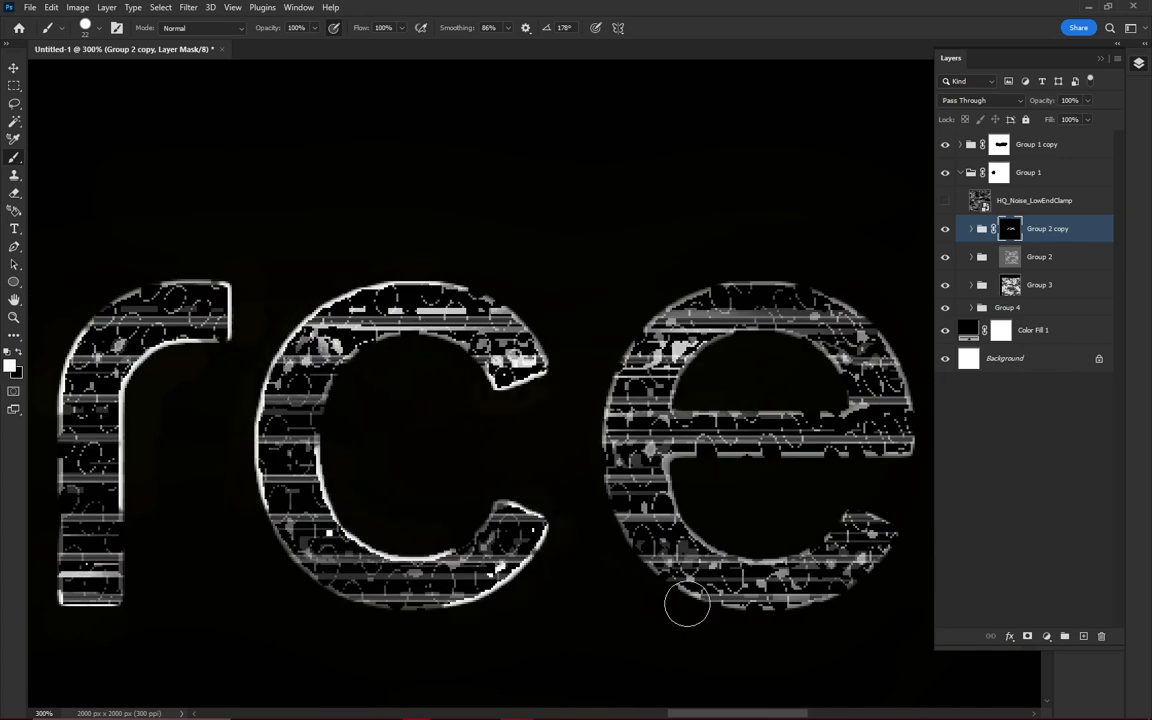
drag(575, 346, 741, 481)
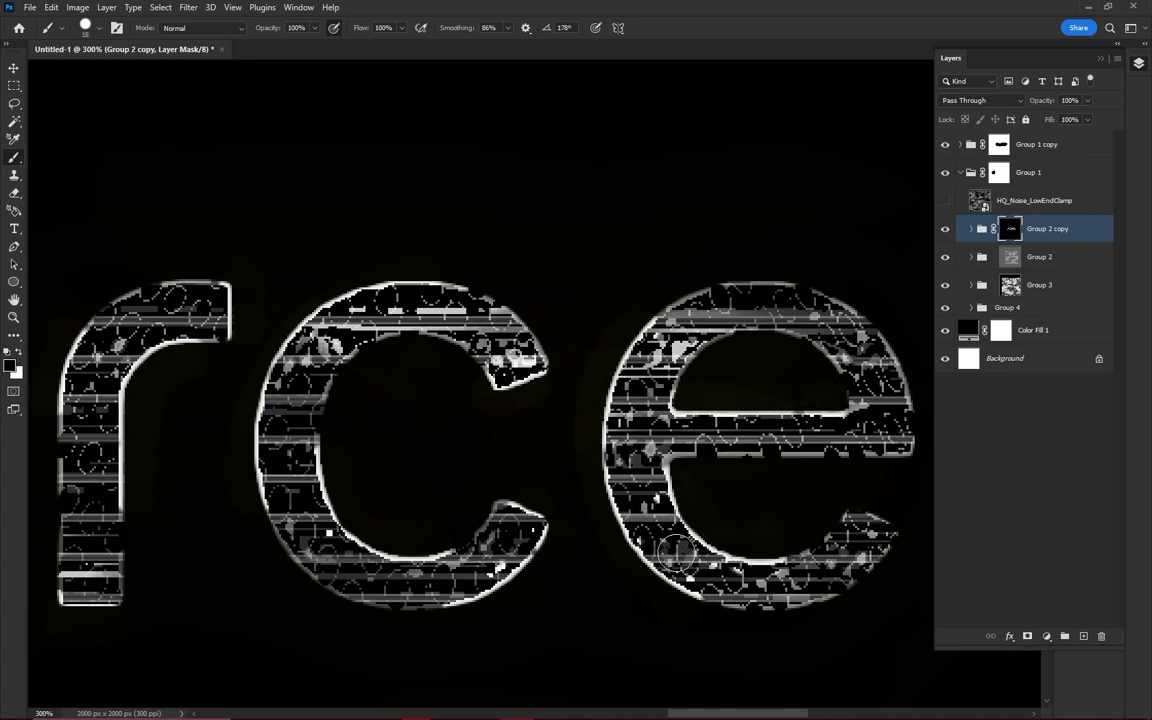
key(z)
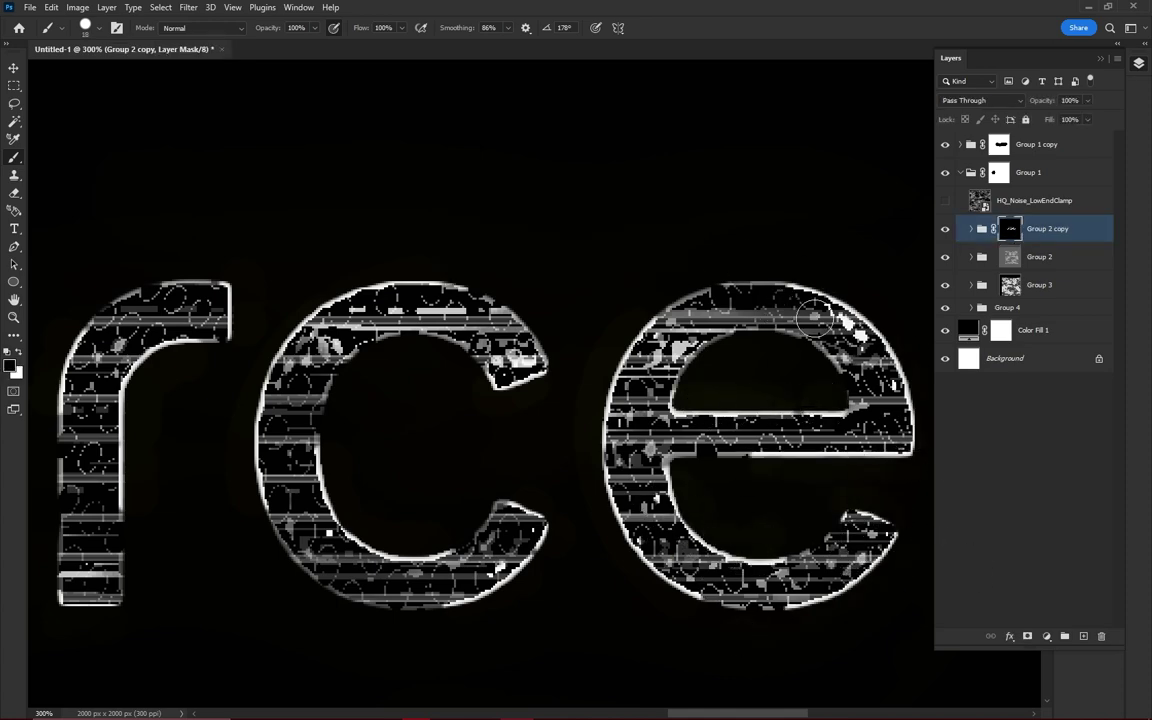
key(ctrl+0)
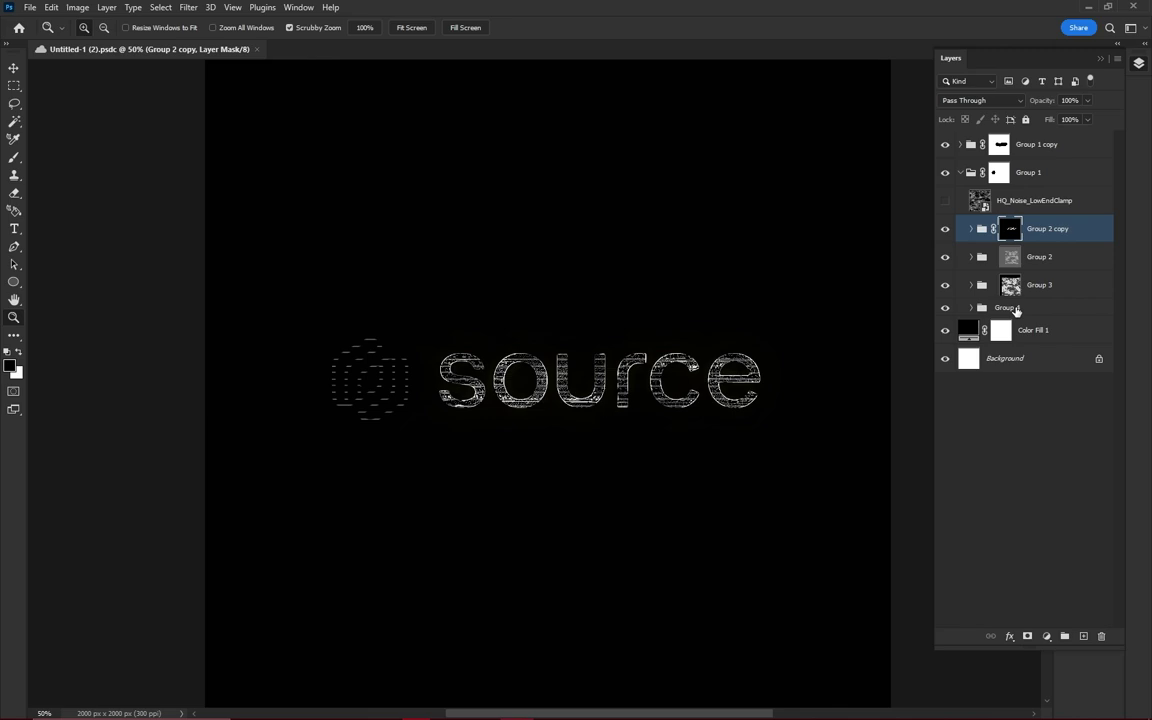
Duplicate the logo texture and set Blend If This Layer white to 149 to break up its strokes.
key(ctrl+j)
double_click(1045, 172)
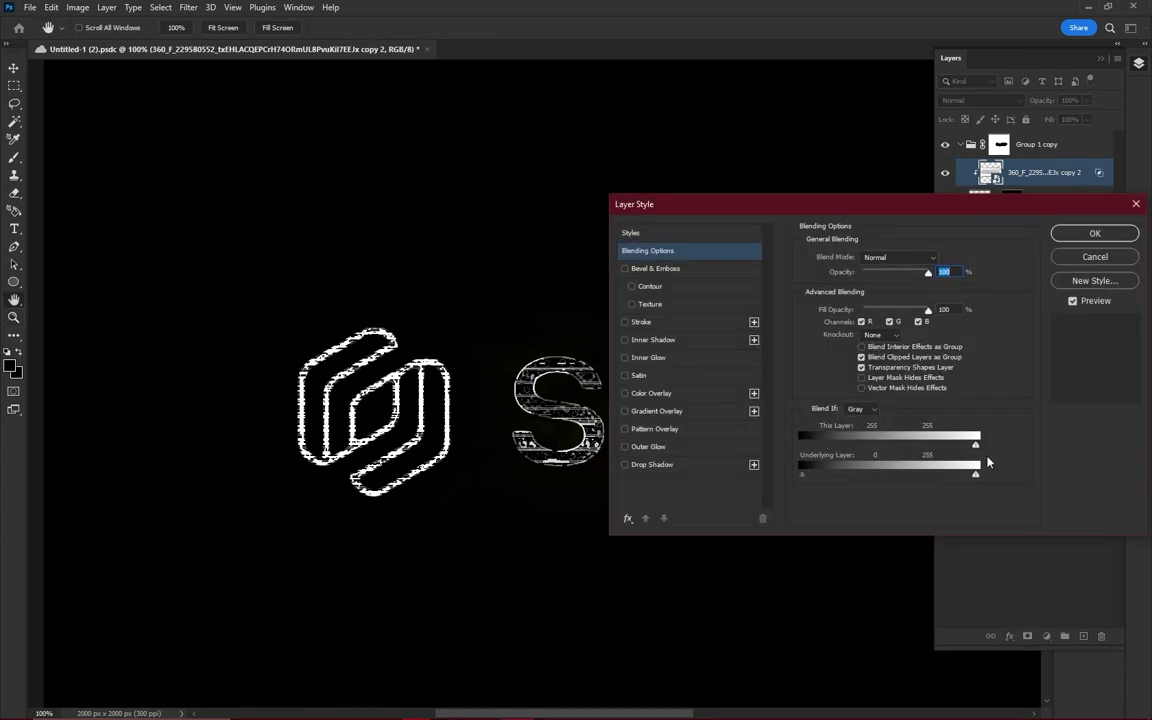
drag(976, 445, 905, 446)
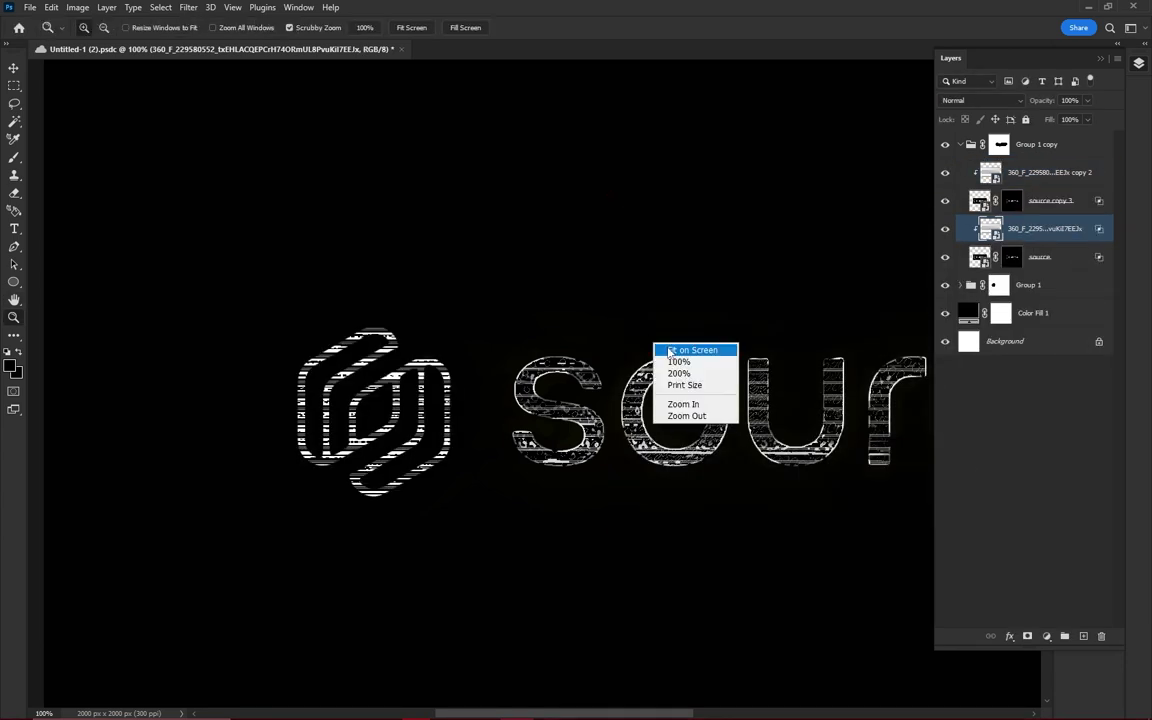
Move Group 5 into Group 1 copy, scale it over the canvas, and apply Levels to its mask.
drag(1028, 226, 1030, 335)
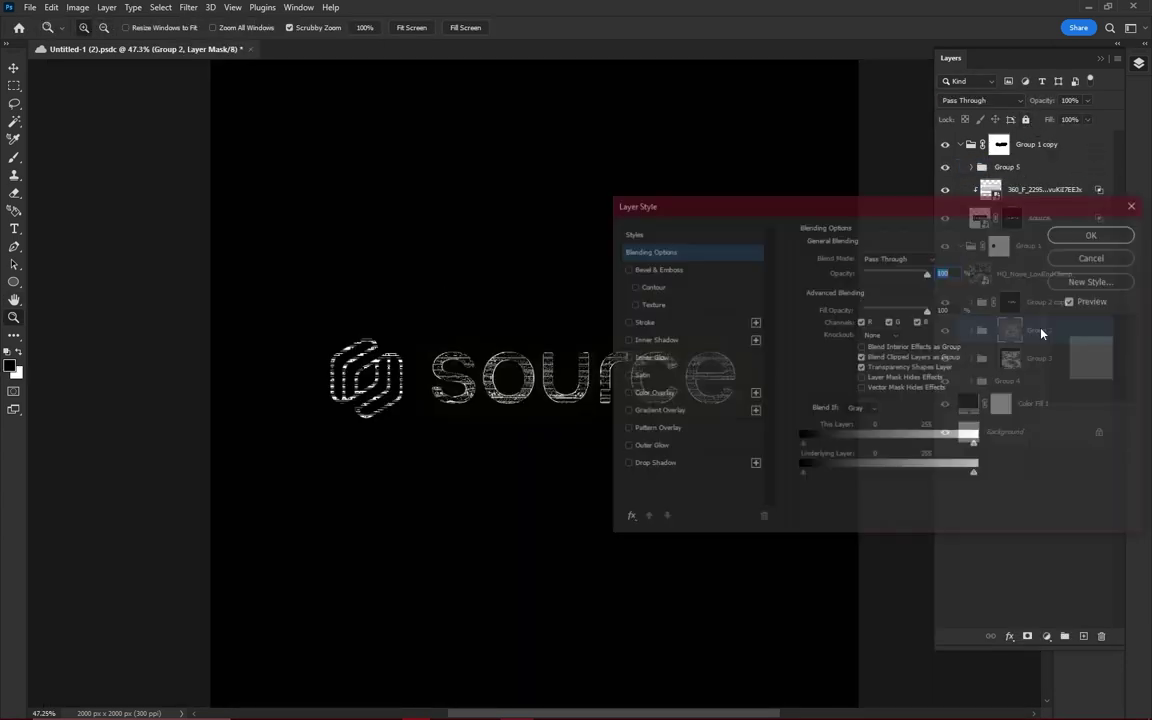
drag(1020, 146, 1035, 172)
key(ctrl+t)
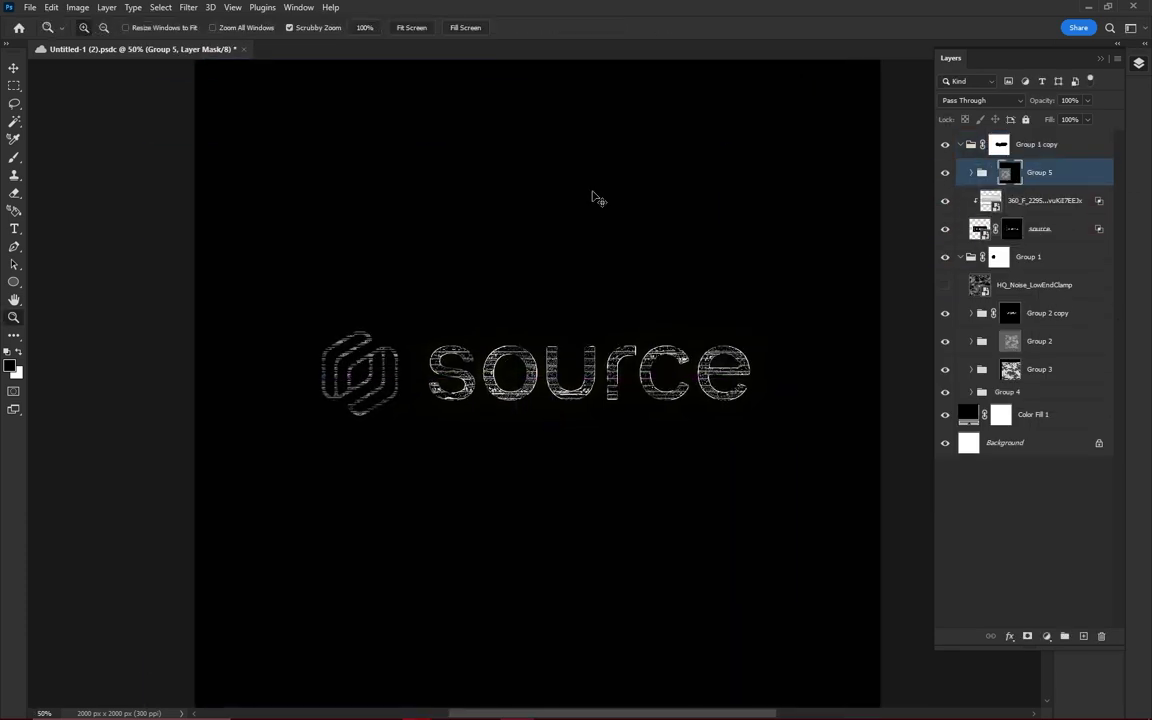
key(ctrl+l)
click(658, 307)
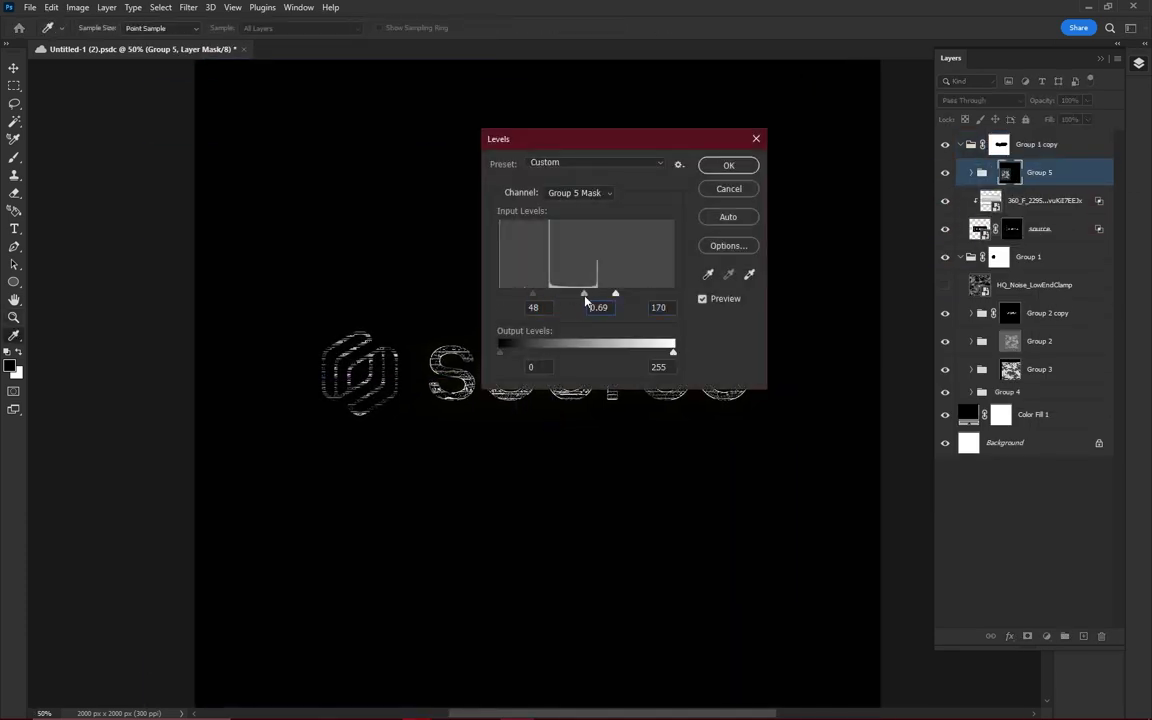
click(599, 307)
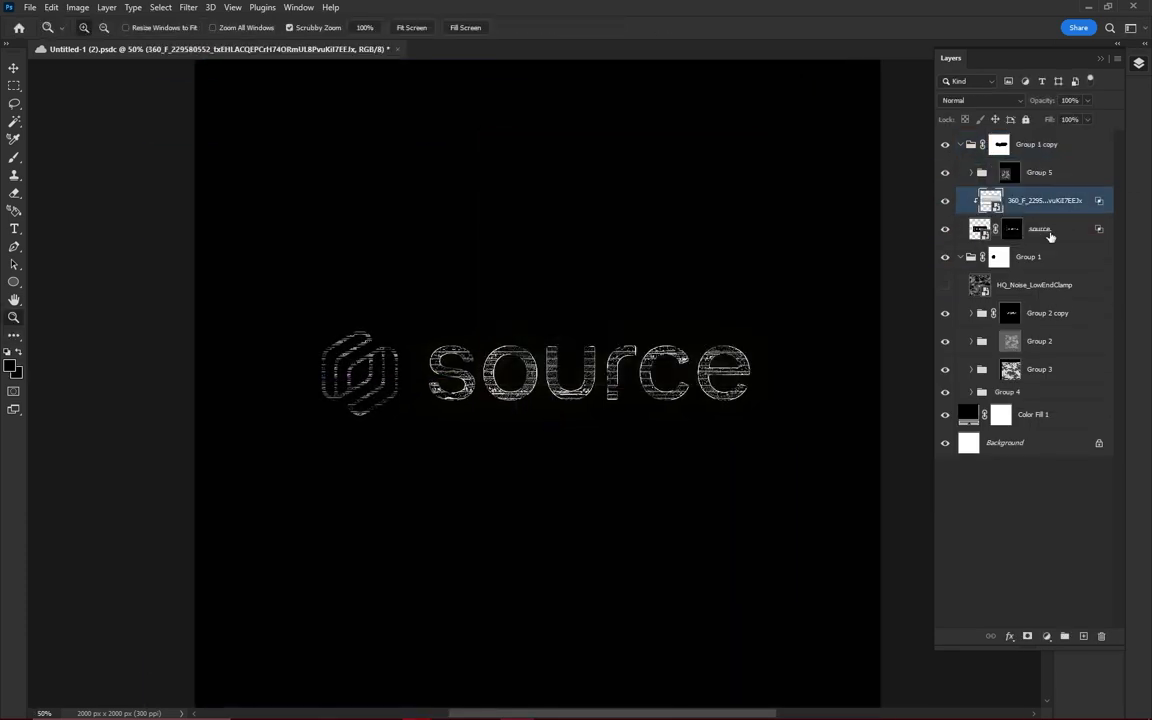
Duplicate the halftone texture into Group 1 copy and clip it to a source text copy.
click(1010, 313)
click(970, 341)
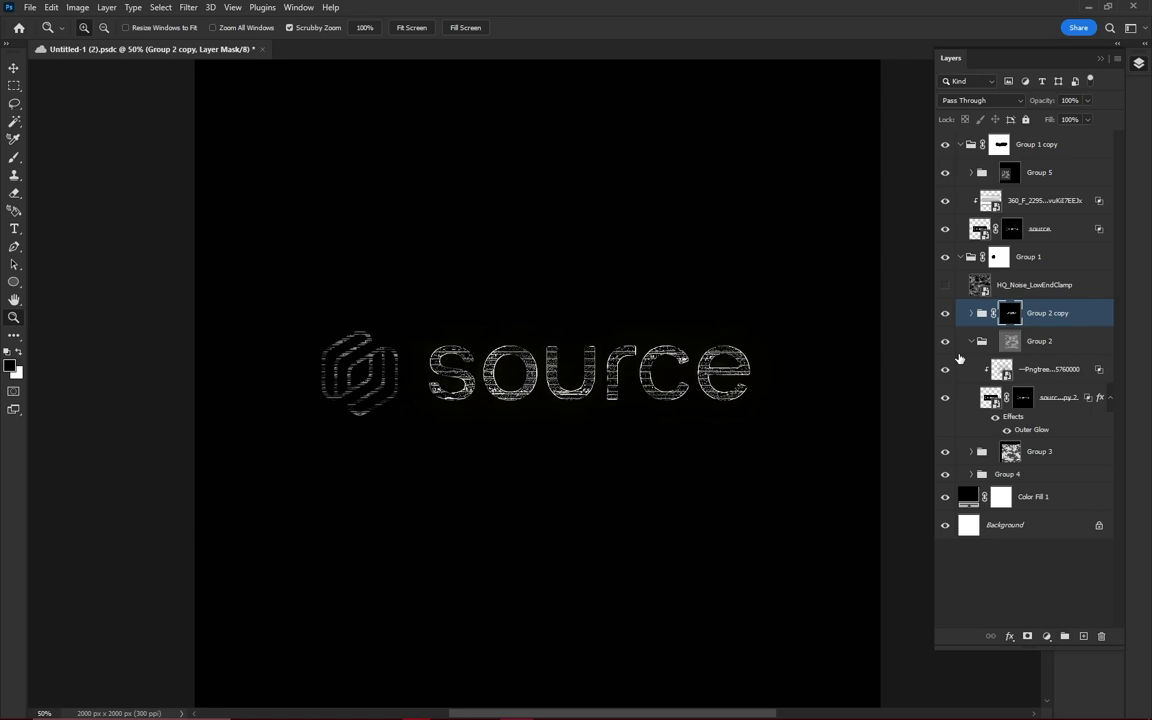
click(1030, 368)
key(ctrl+j)
drag(1030, 368, 1035, 160)
drag(1050, 256, 1040, 186)
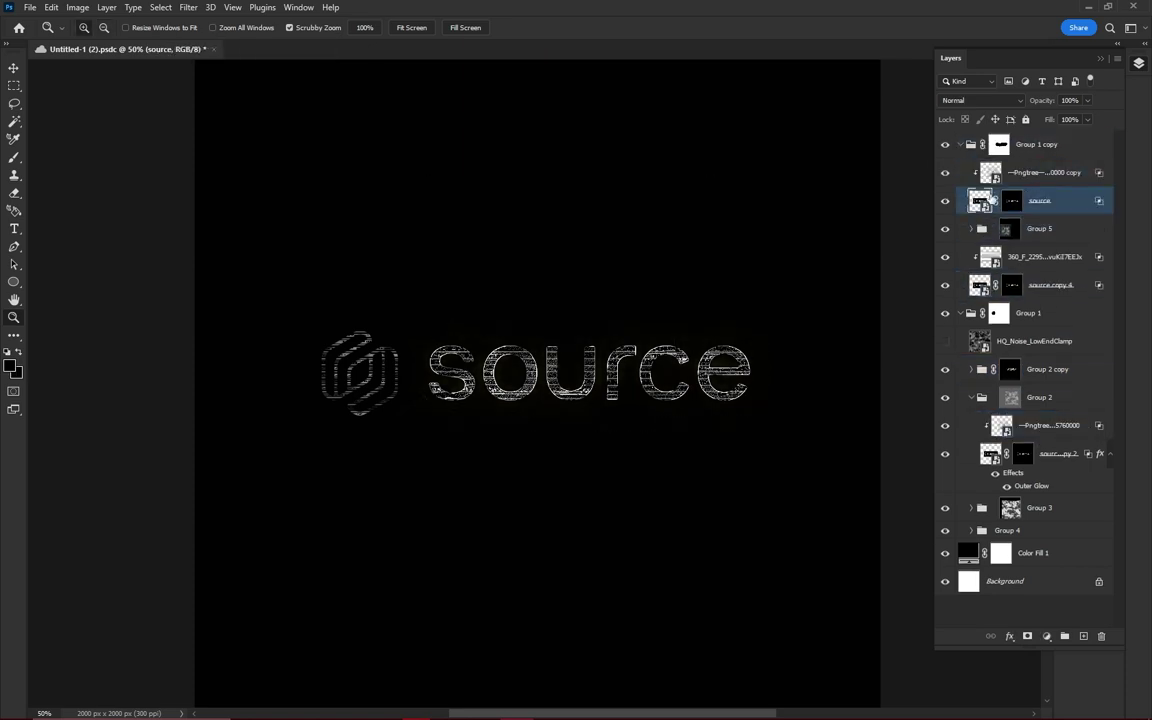
click(1040, 172)
key(ctrl+t)
Fit the image on screen and confirm the halftone copy's blending options.
key(Escape)
key(ctrl+plus)
key(ctrl+plus)
right_click(492, 308)
click(525, 311)
double_click(1060, 172)
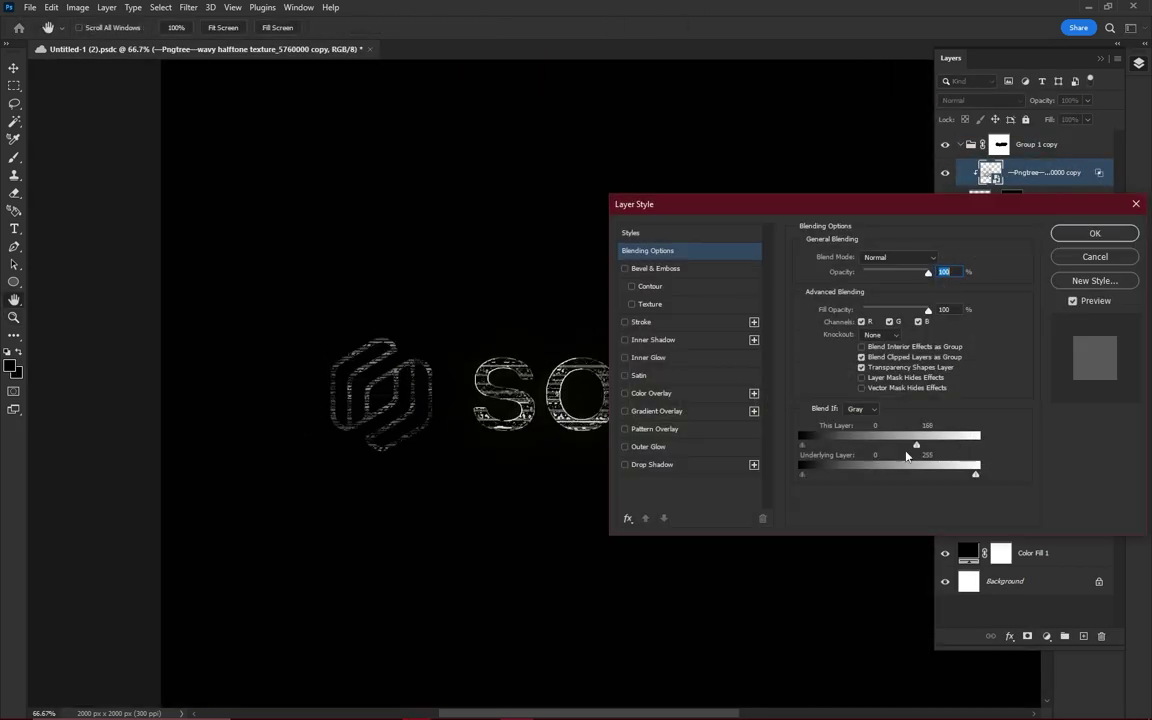
click(1094, 233)
Move Group 2 up near Group 5 and rename the halftone copy layer.
key(z)
click(1040, 397)
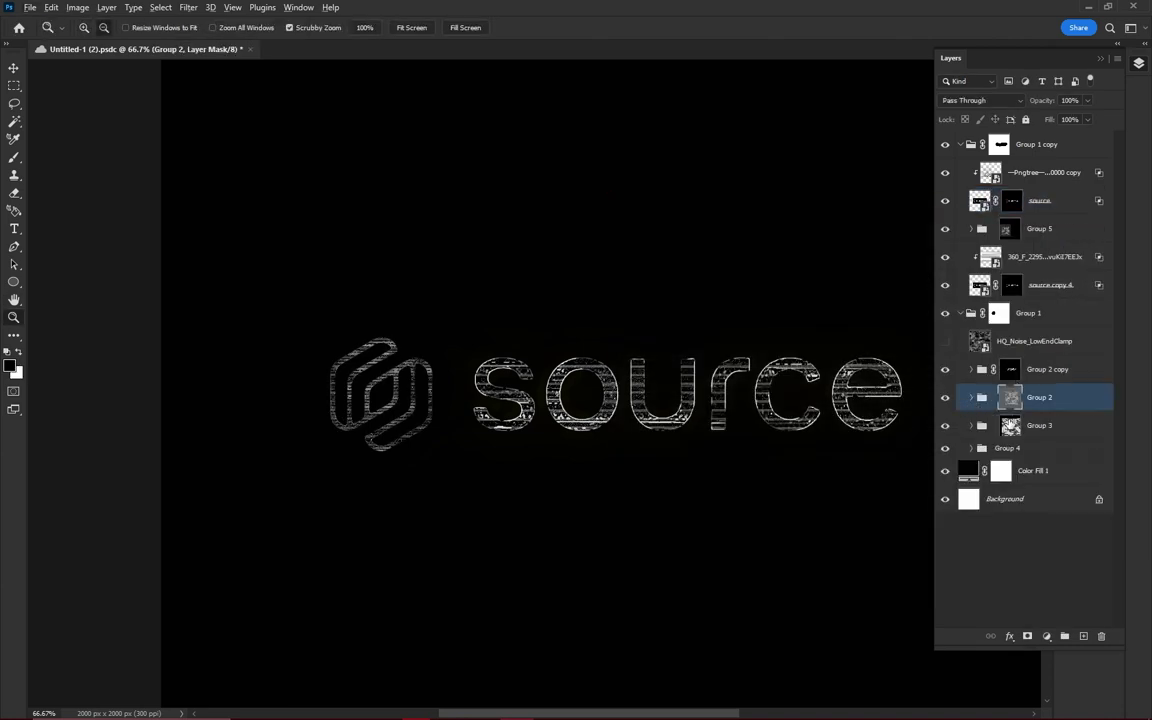
drag(1040, 397, 1015, 230)
drag(945, 231, 926, 206)
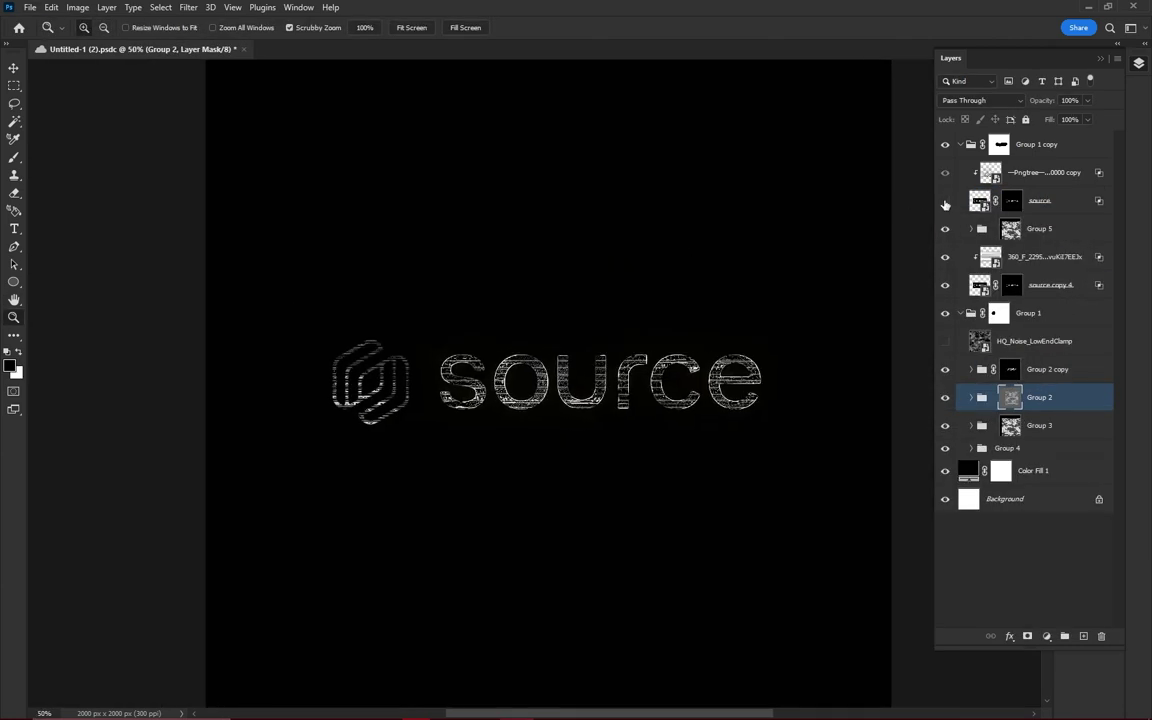
double_click(1050, 172)
Group the halftone copy and source text as Group 6, shift Group 5 upward, and adjust its mask Levels.
key(ctrl+g)
click(1040, 189)
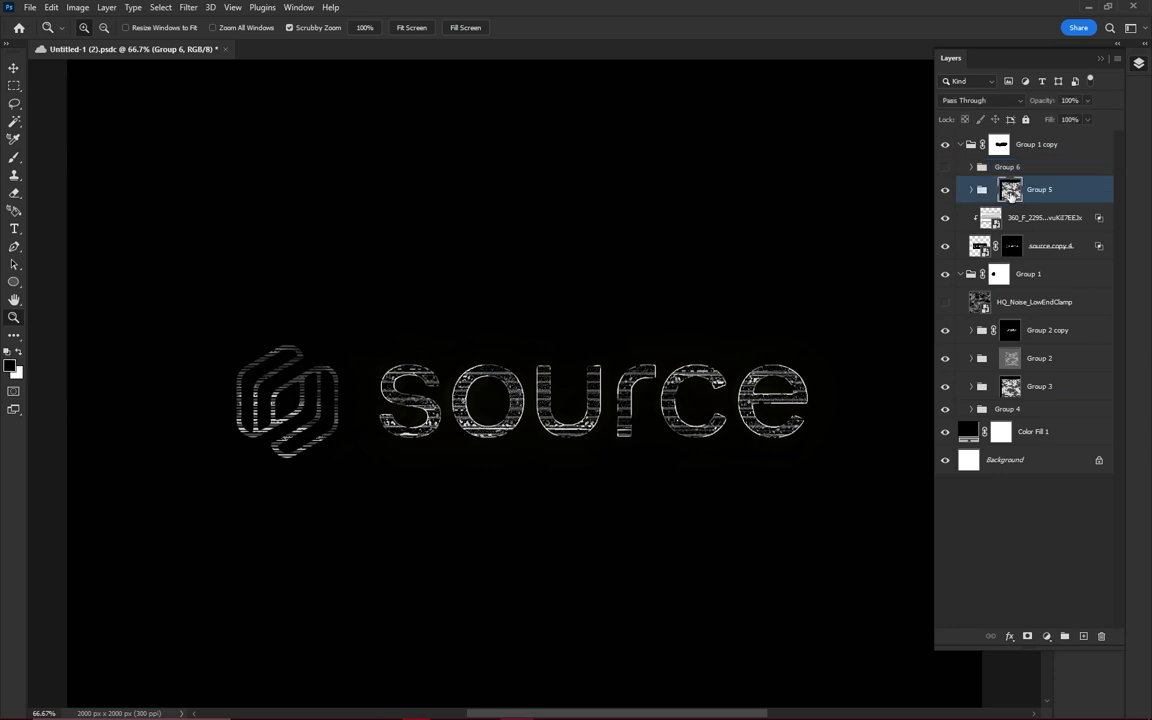
key(ctrl+t)
drag(296, 290, 383, 162)
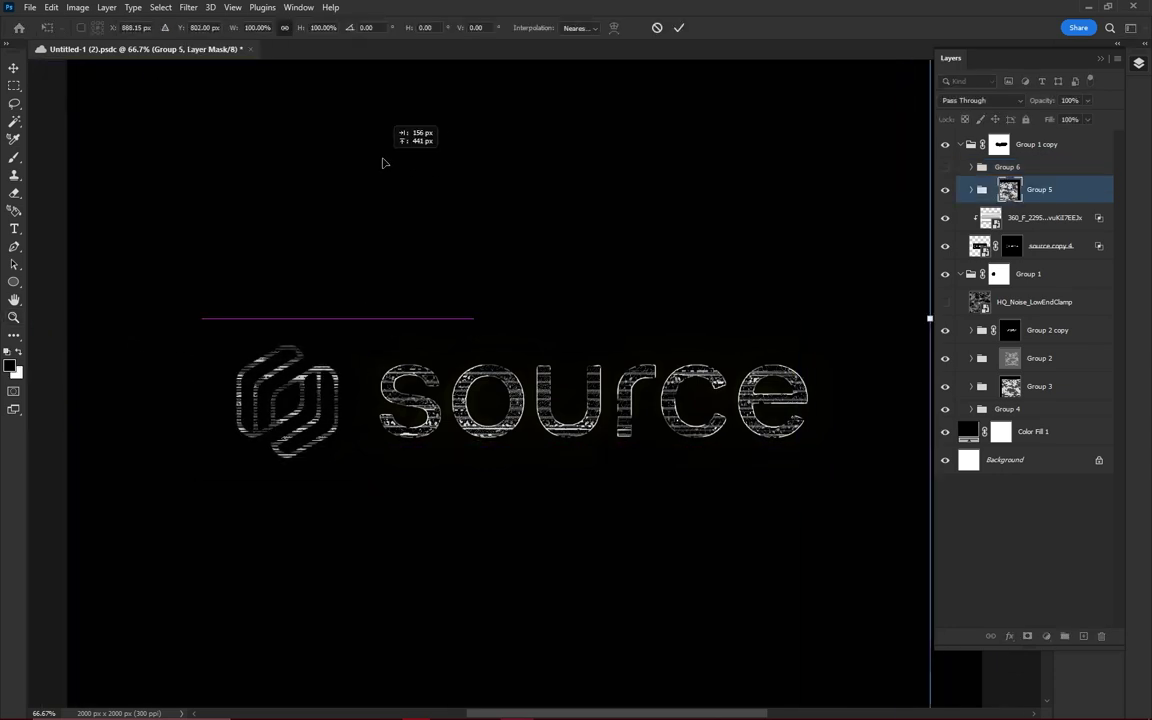
key(Return)
key(ctrl+l)
double_click(535, 366)
key(Return)
key(z)
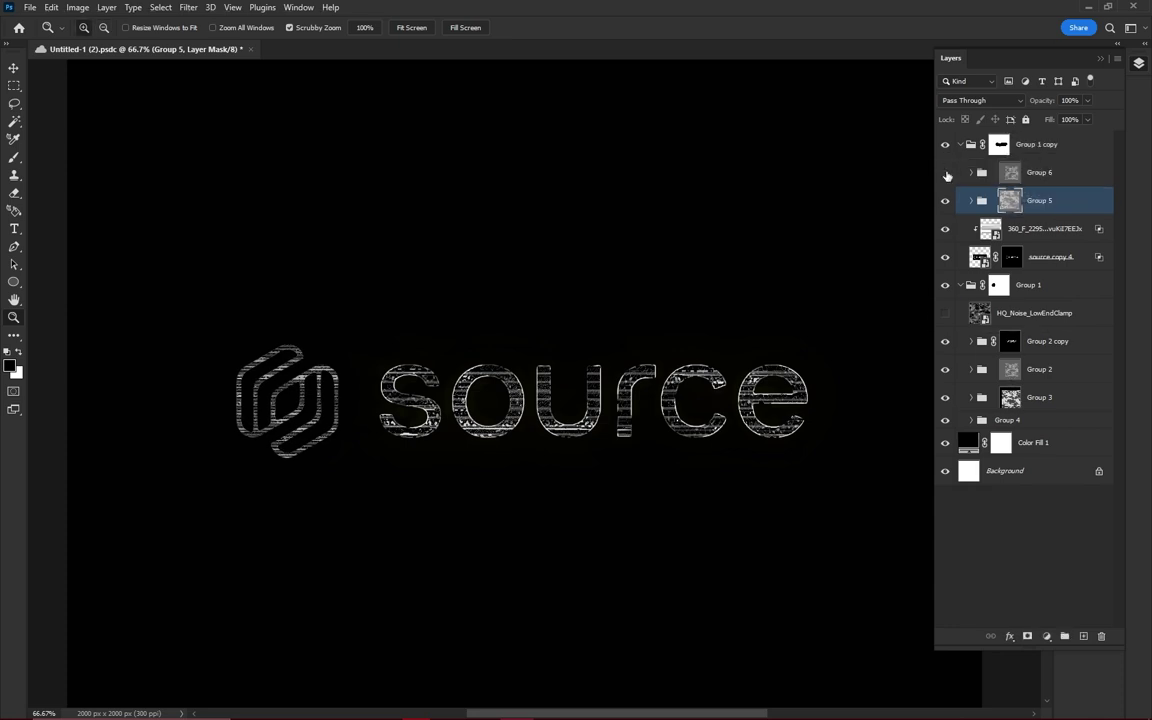
Duplicate Group 6 and ready the brush on the Group 6 copy's mask.
key(ctrl+j)
right_click(1010, 172)
key(Escape)
click(1040, 190)
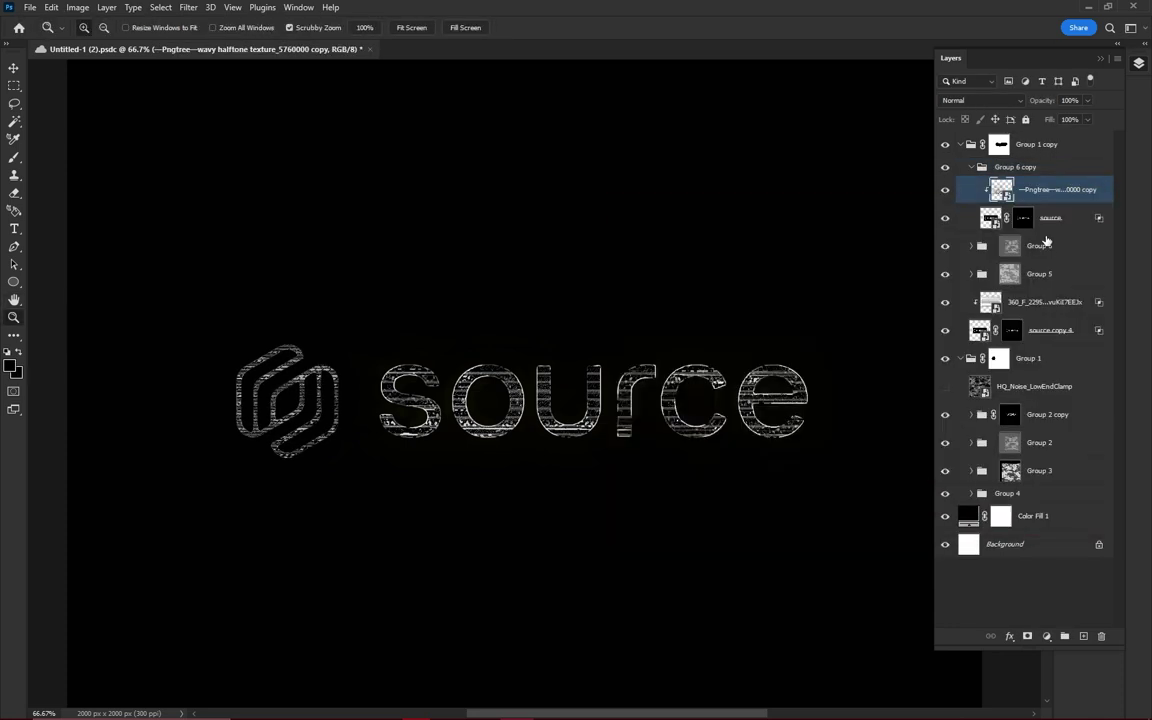
double_click(1040, 190)
key(Escape)
click(970, 167)
key(b)
scroll(400, 483, up, 5)
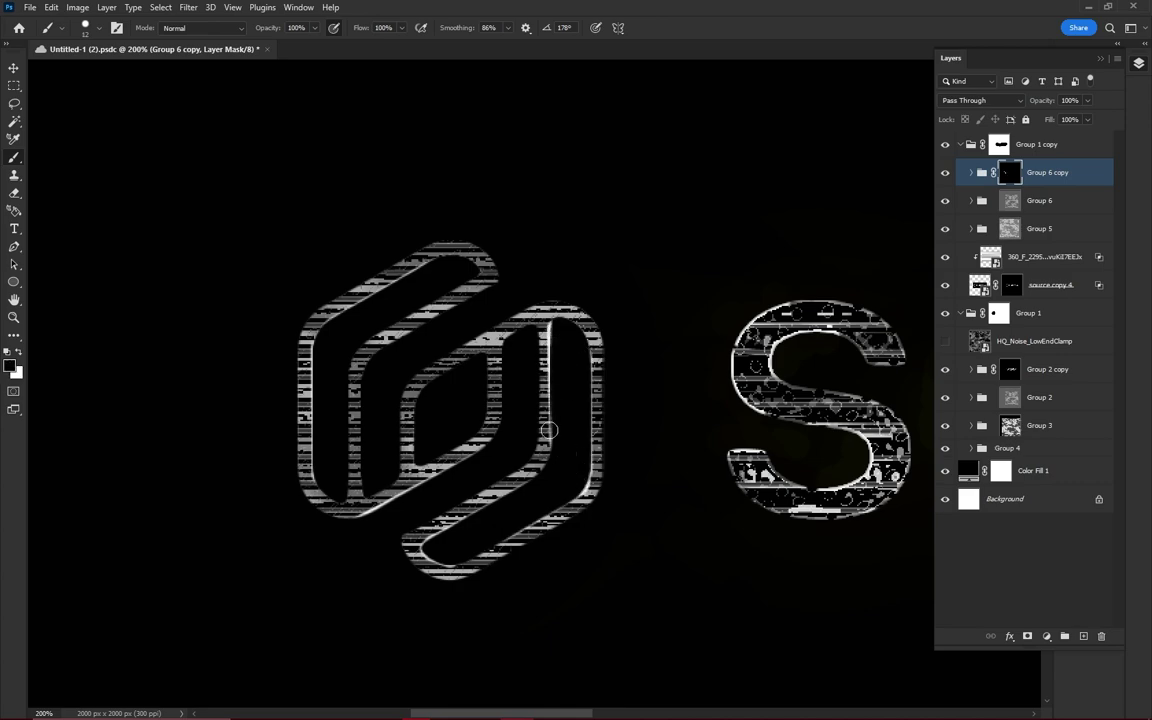
Paint a soft cyan glow around the whole 'source' logo, then reduce the brush size.
key(ctrl+0)
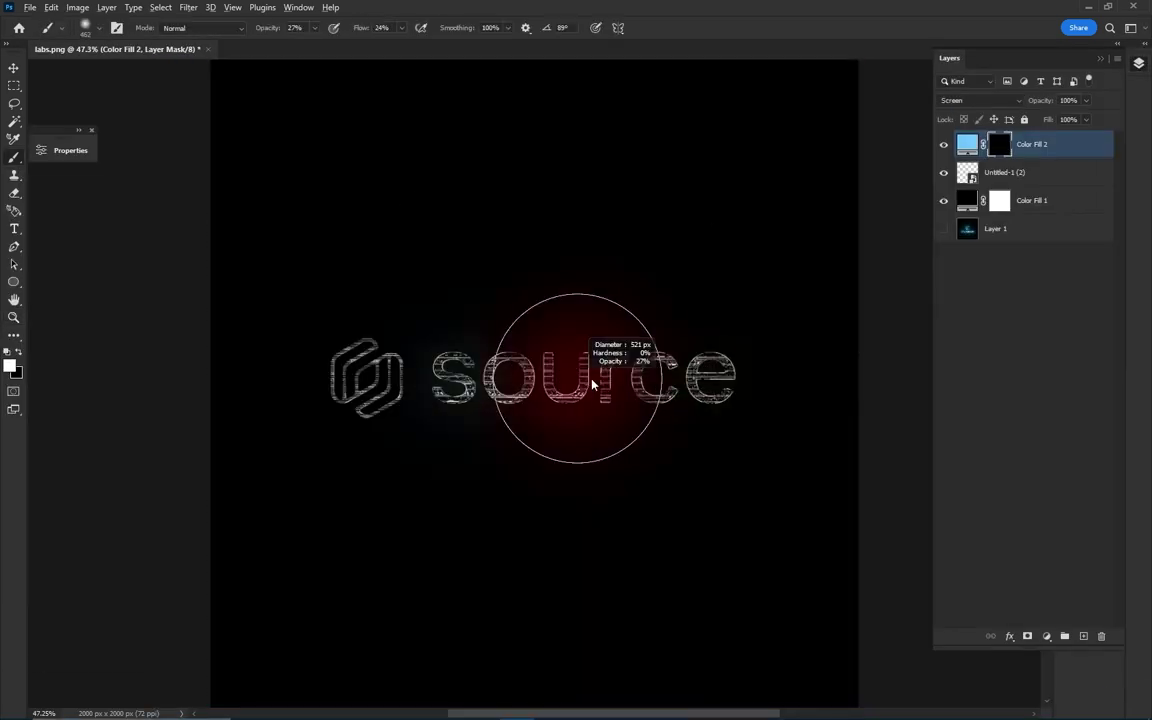
mouse_move(597, 373)
mouse_down()
mouse_move(680, 330)
mouse_move(590, 395)
mouse_up()
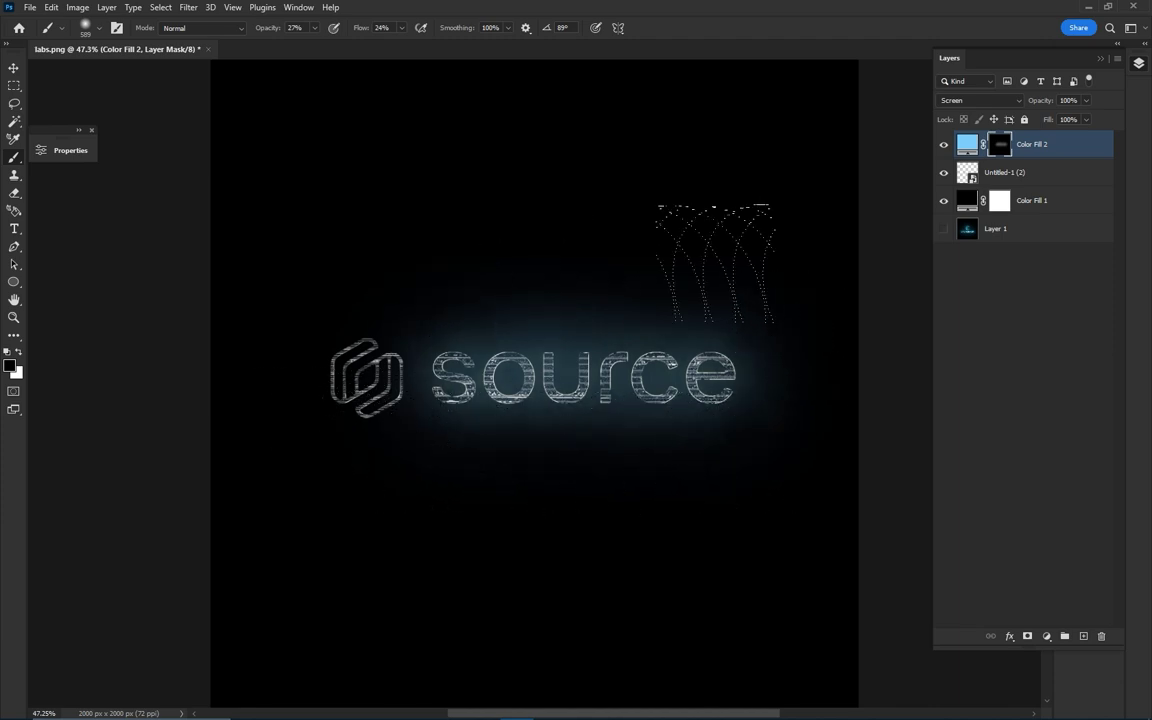
key([)
key([)
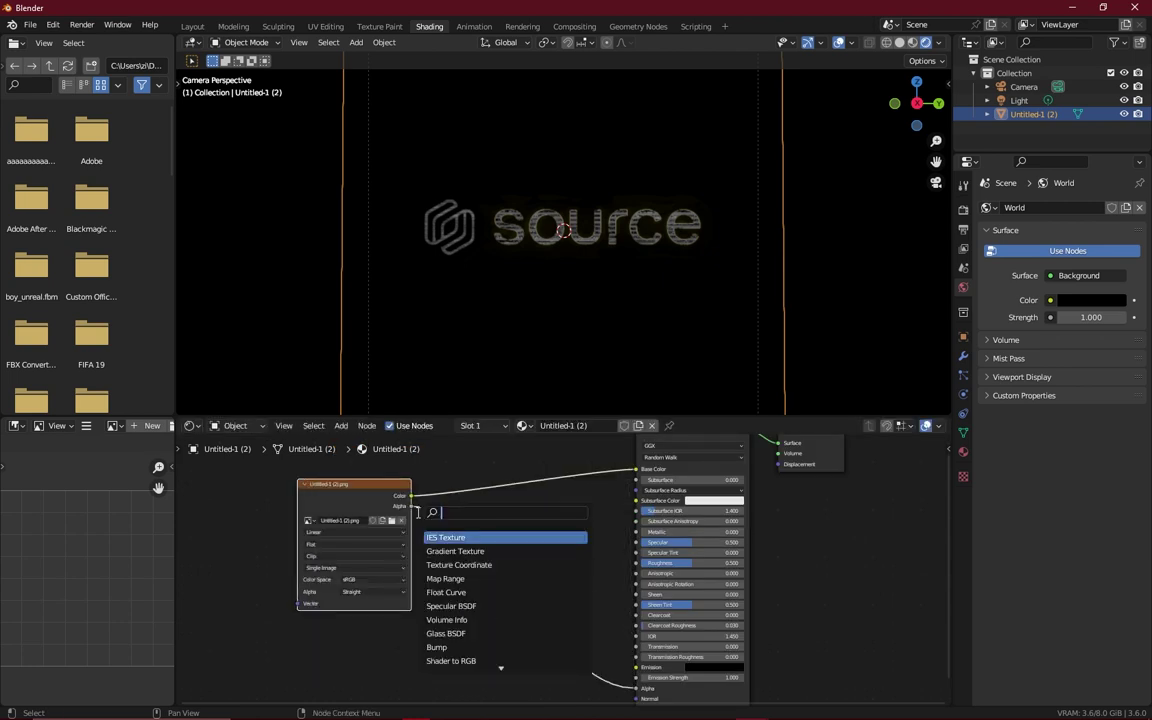
Insert Color Ramps between the logo image and the Emission shader, raising the black point.
key(Escape)
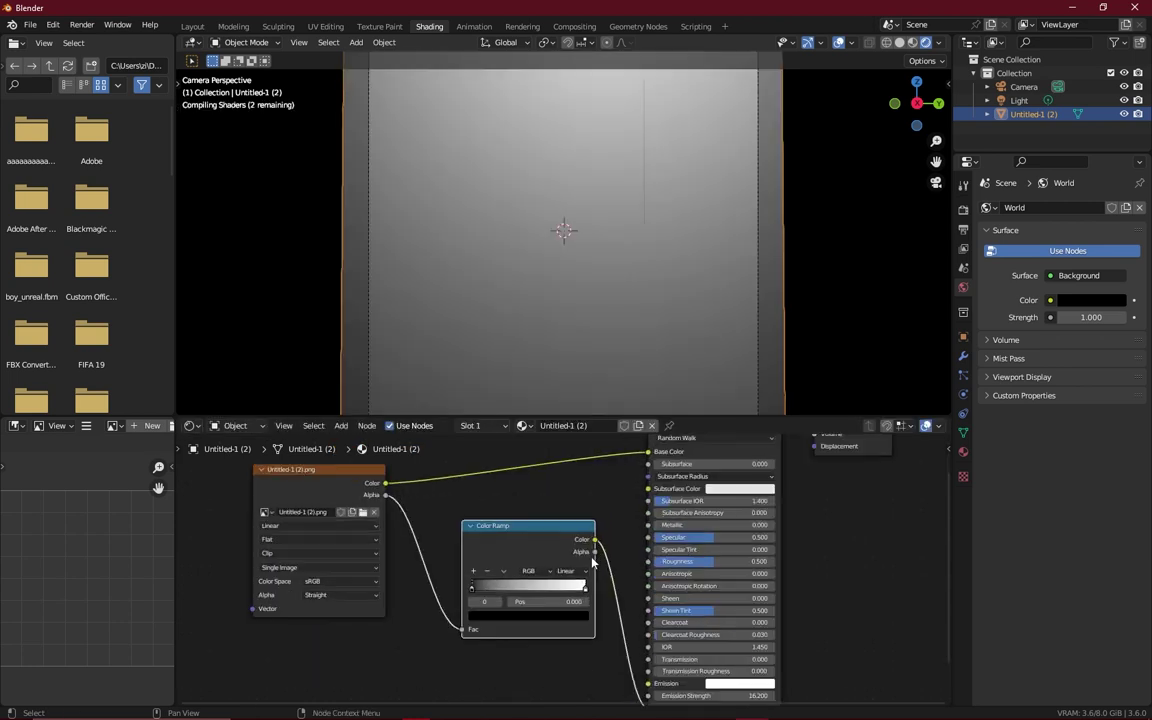
scroll(592, 563, up, 2)
drag(459, 560, 497, 563)
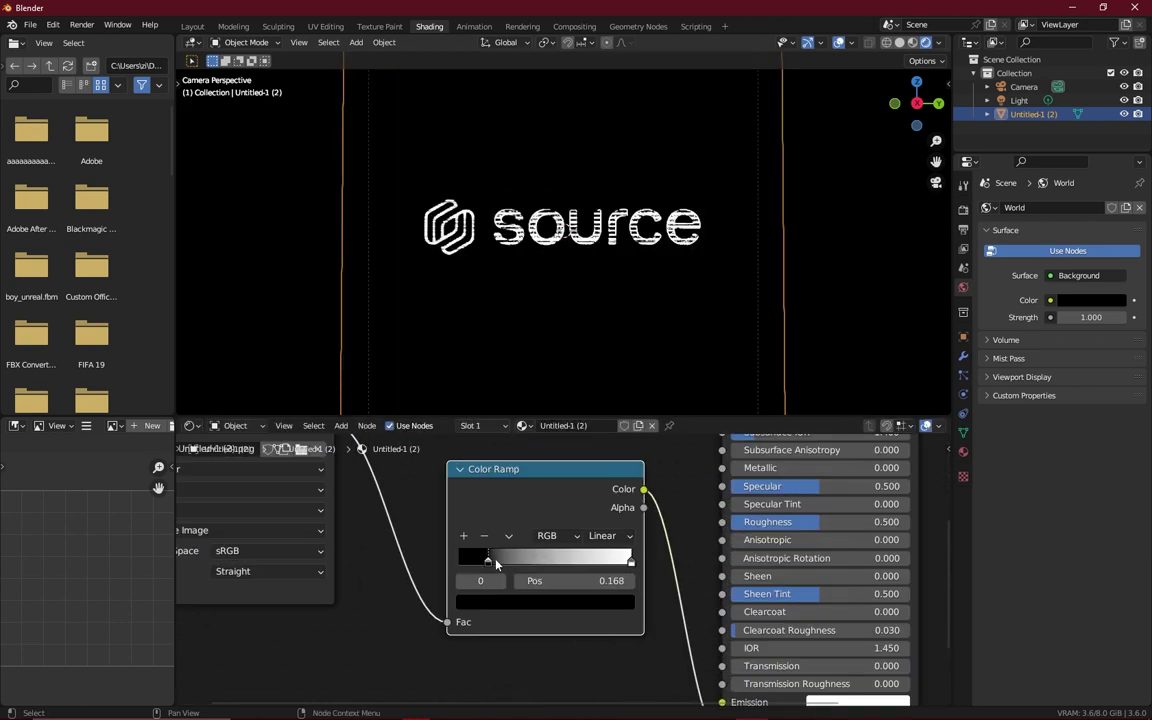
click(755, 626)
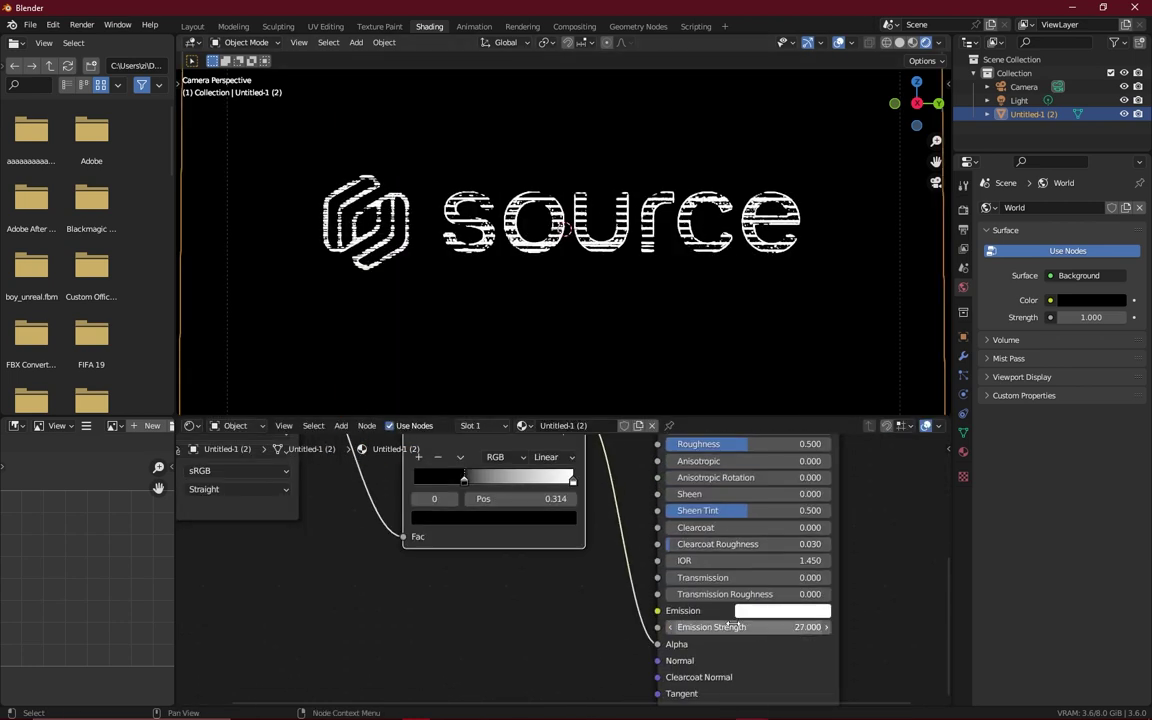
scroll(735, 626, down, 3)
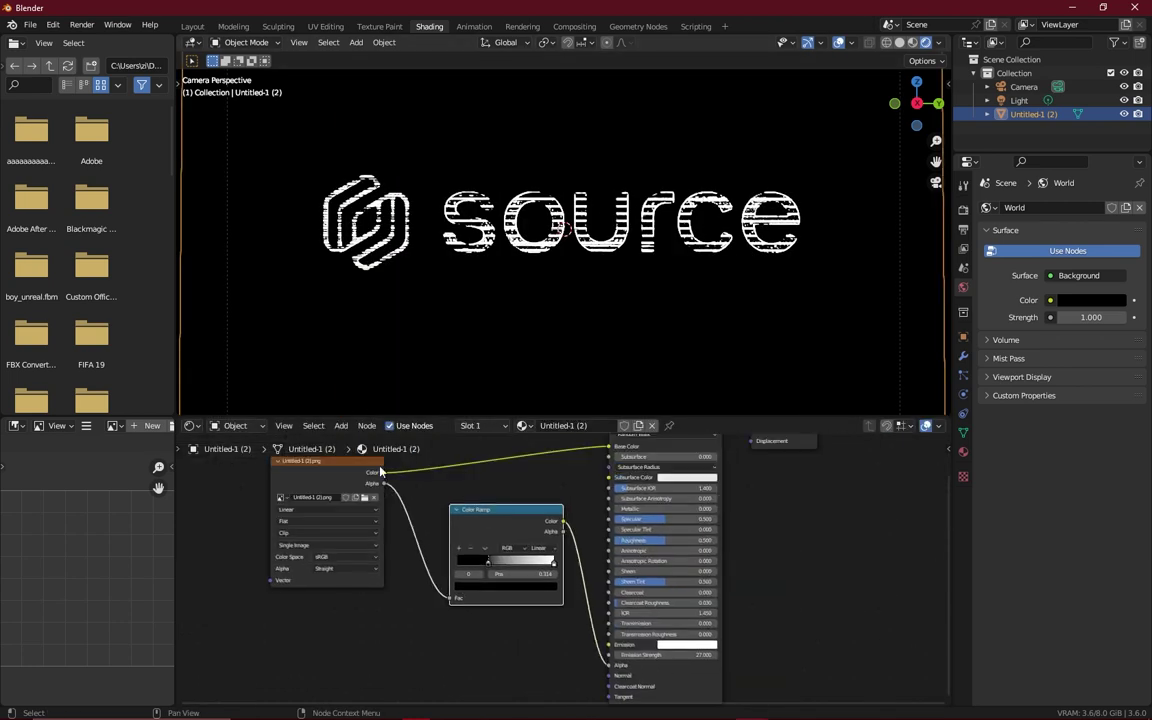
drag(607, 609, 450, 560)
click(501, 573)
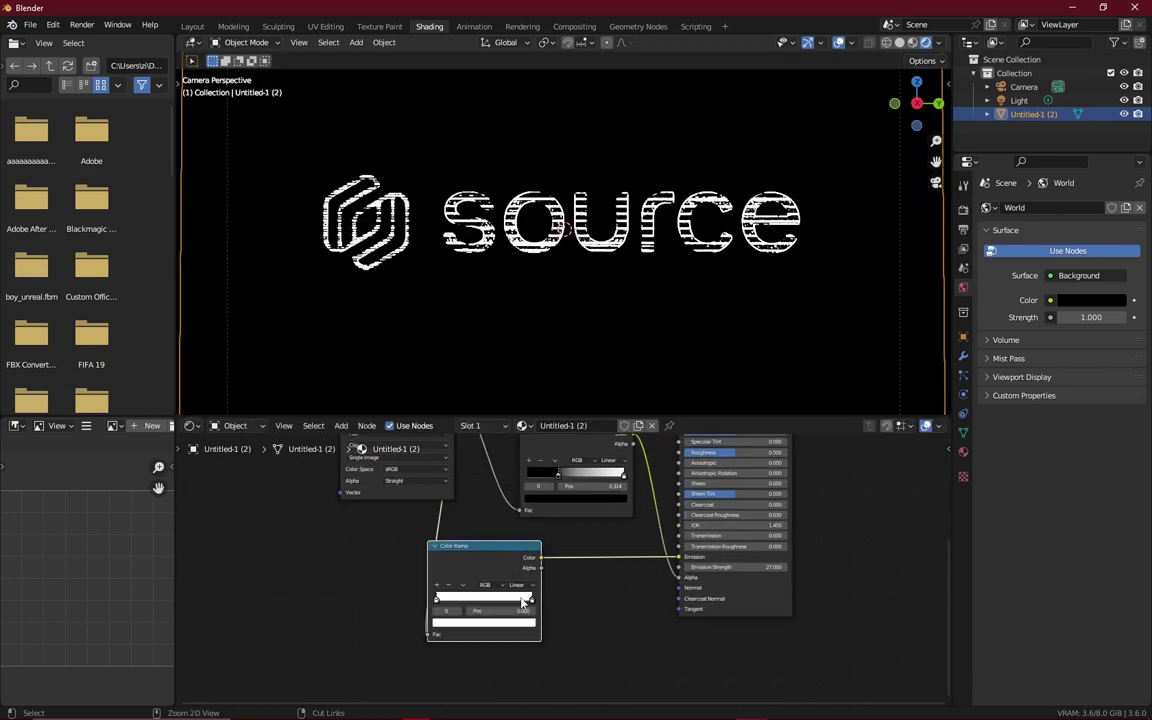
Make the emission colour cyan, enable Bloom, and tighten the ramp's black point.
click(526, 624)
click(440, 458)
click(963, 209)
click(996, 322)
key(KP_Decimal)
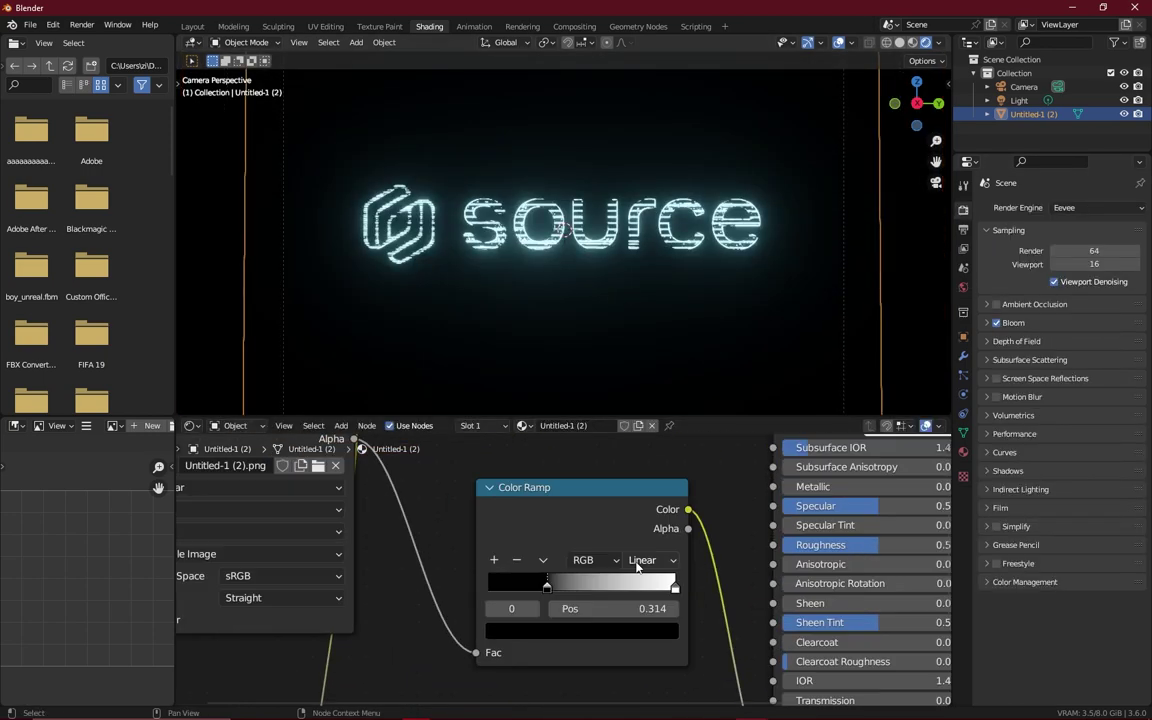
drag(509, 588, 539, 595)
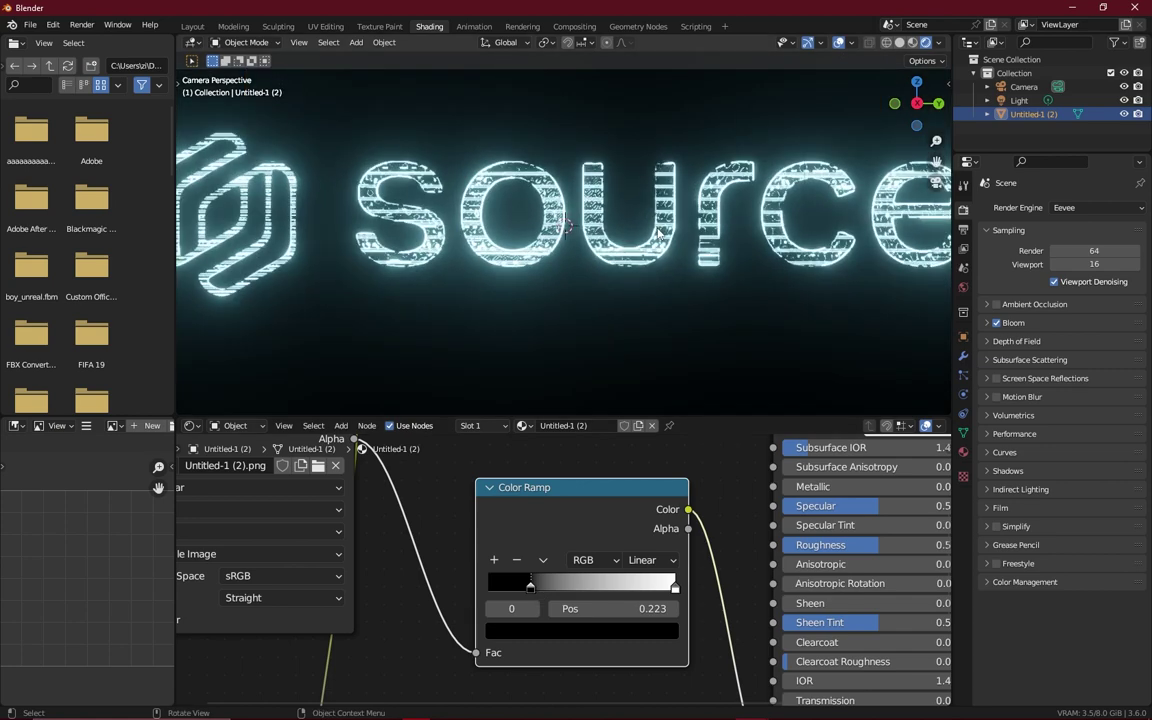
Adjust the bloom radius and set the render resolution to 4320×1080.
click(987, 322)
double_click(1085, 373)
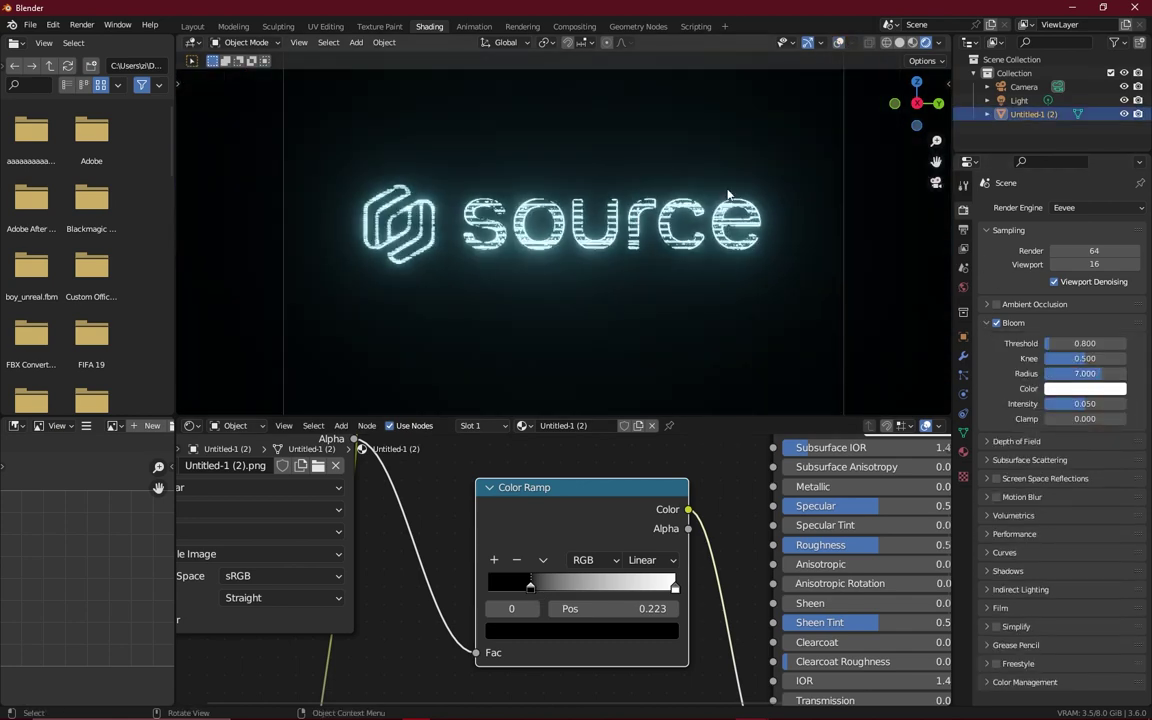
click(963, 229)
double_click(1113, 226)
text(1080)
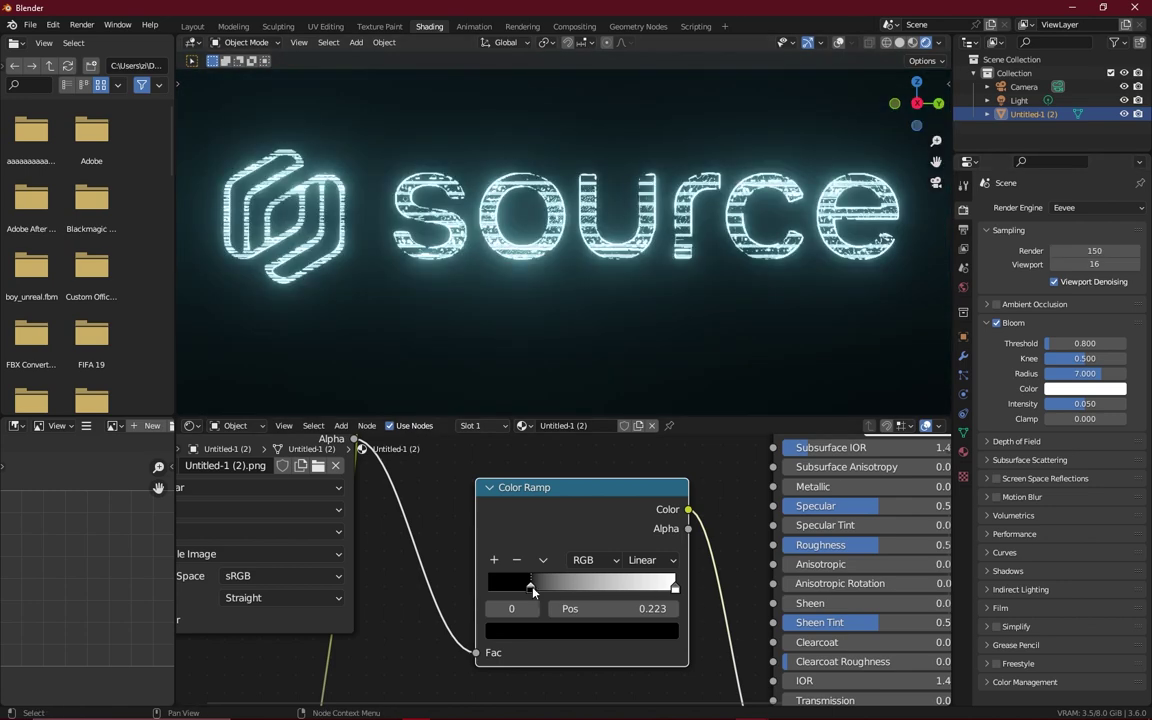
Fine-tune the Color Ramp's black point and stop colour.
drag(531, 595, 597, 598)
click(580, 630)
scroll(581, 180, down, 3)
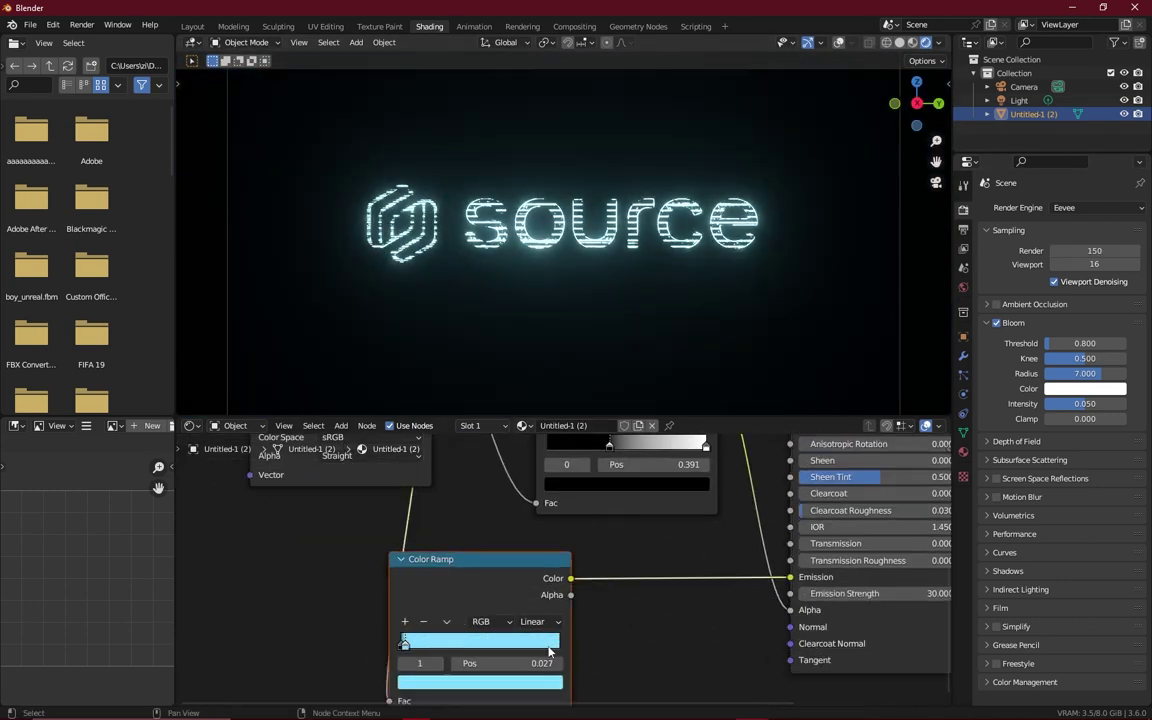
scroll(397, 584, down, 3)
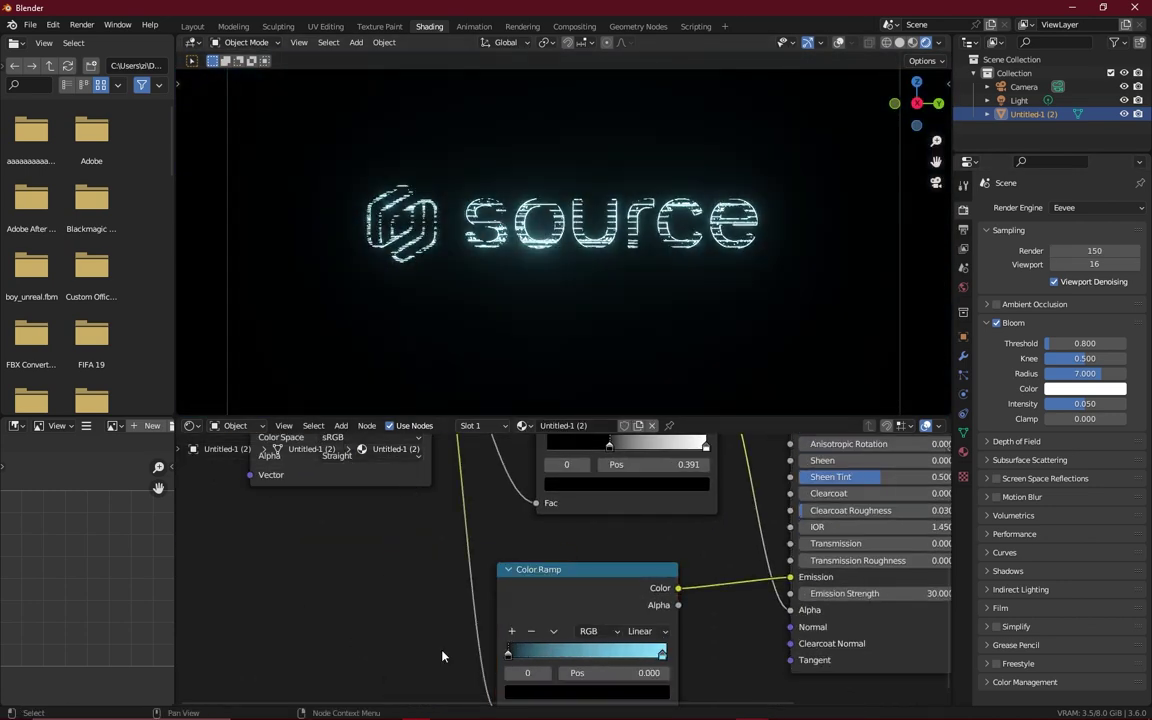
scroll(410, 464, up, 3)
Render the glowing logo, save it as an image, and drag it into Photoshop.
key(F12)
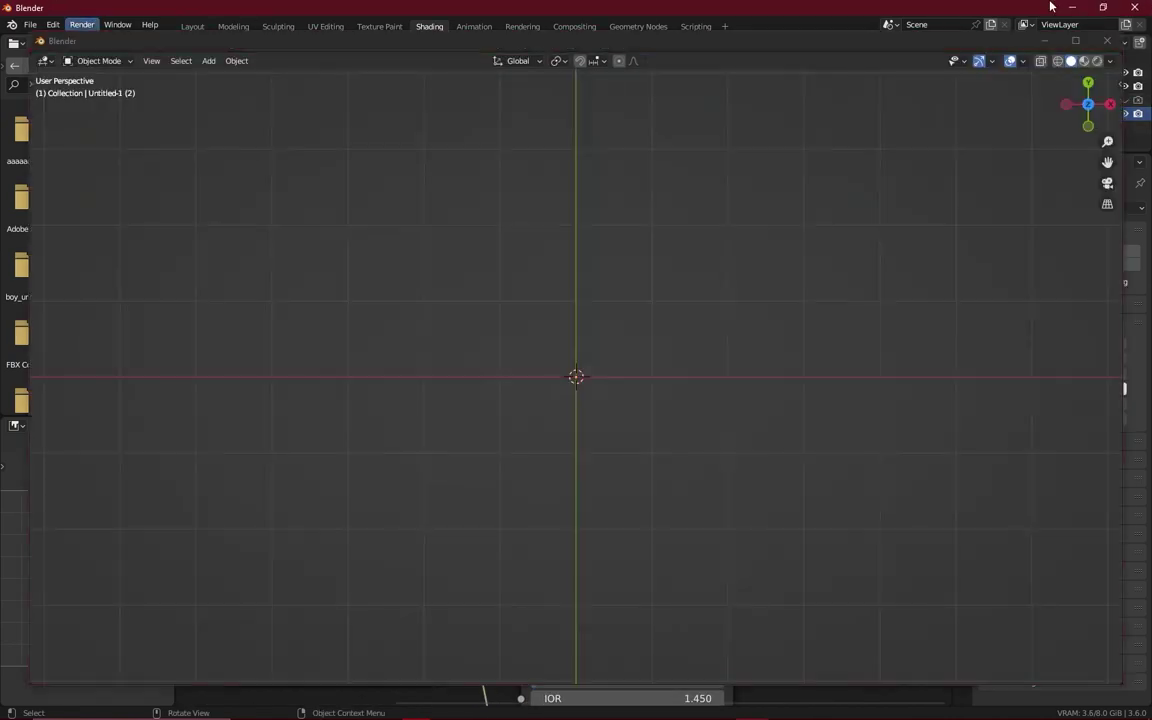
key(Home)
click(122, 30)
click(145, 160)
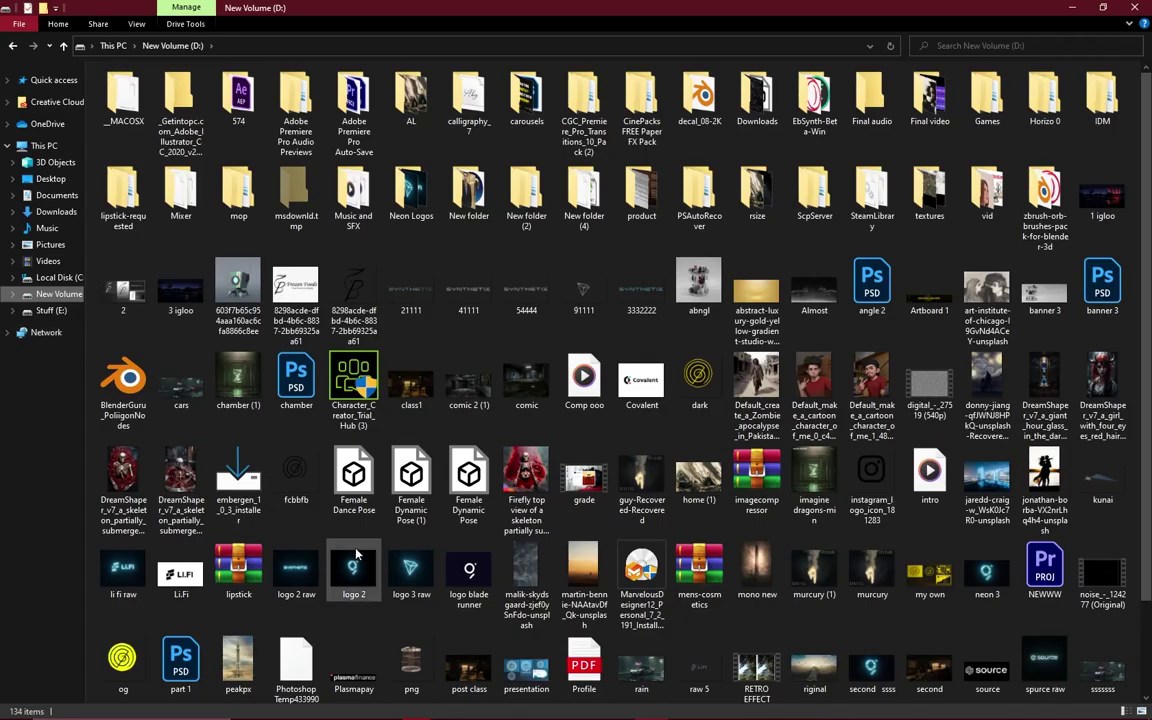
scroll(576, 400, down, 3)
drag(266, 416, 931, 617)
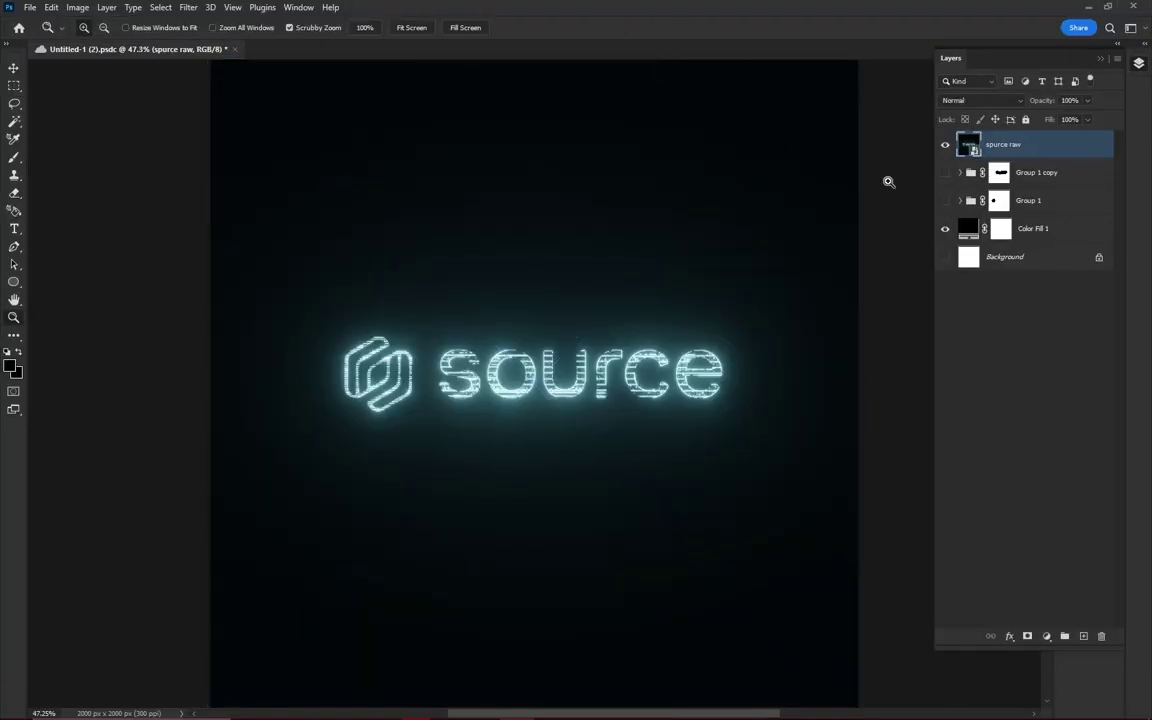
Apply a Camera Raw Filter with exposure 0.00, contrast +12, highlights +3, brighter whites, deeper blacks.
click(188, 7)
click(230, 108)
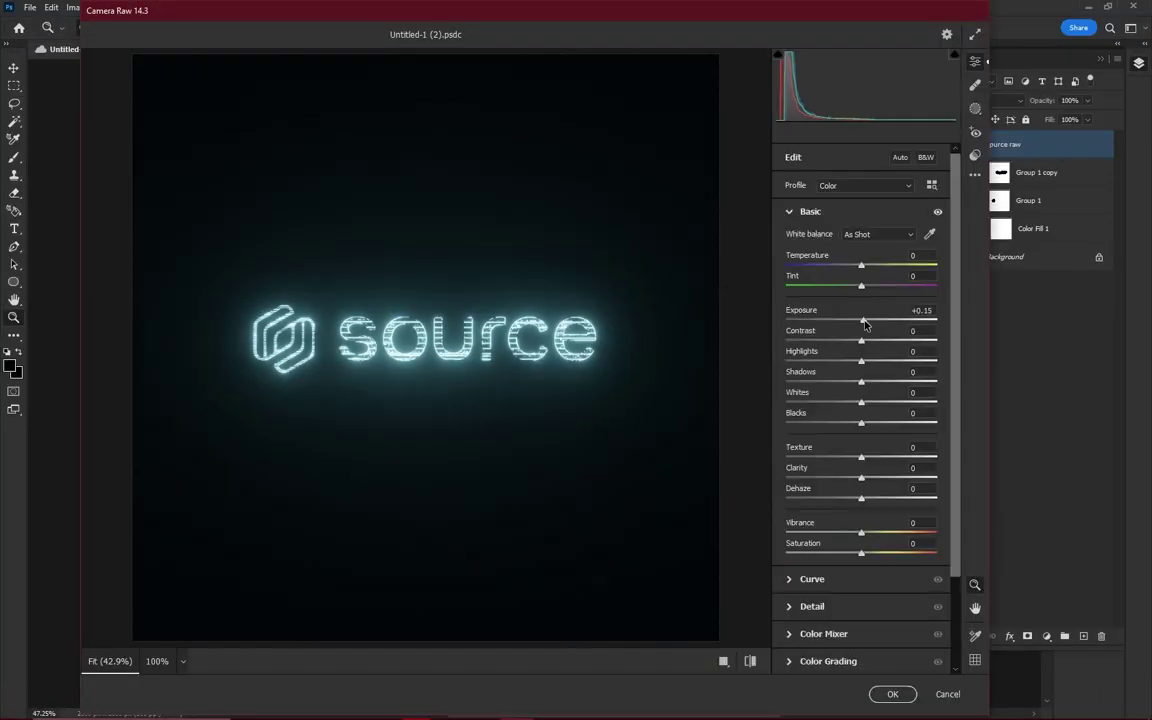
drag(863, 320, 861, 320)
drag(861, 340, 869, 340)
drag(861, 361, 864, 402)
drag(861, 422, 858, 422)
click(812, 606)
click(892, 694)
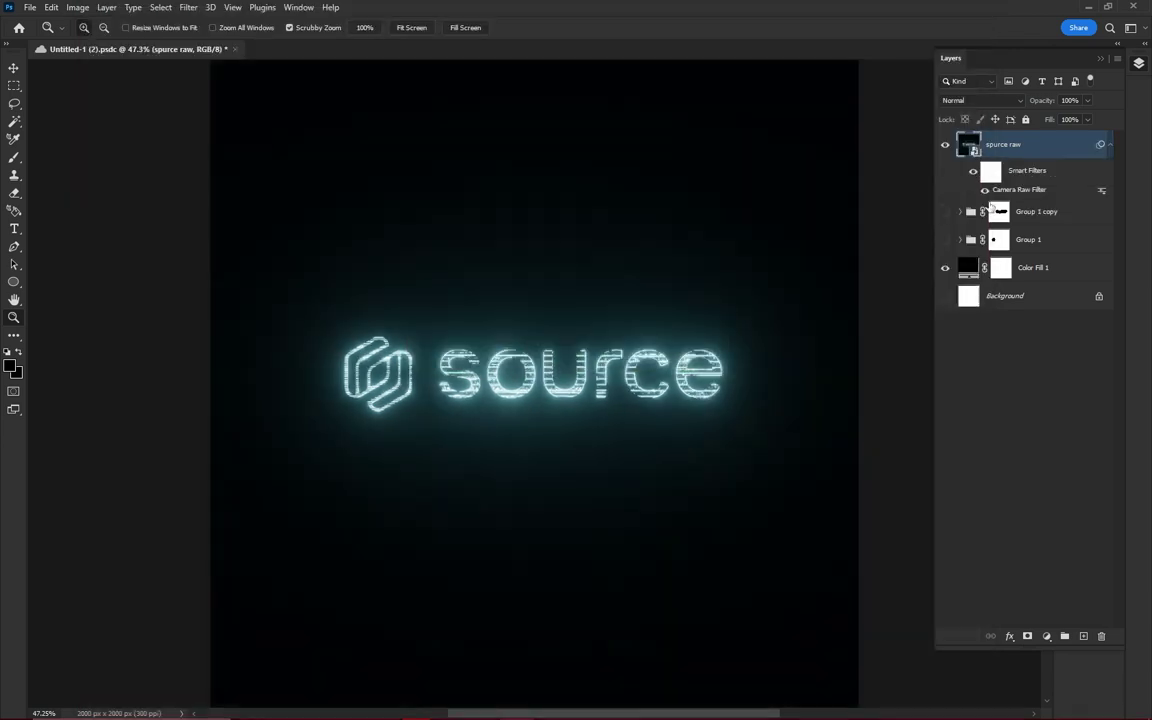
Add a Motion Blur and paint it onto only part of the logo.
click(188, 7)
mouse_move(280, 188)
click(386, 257)
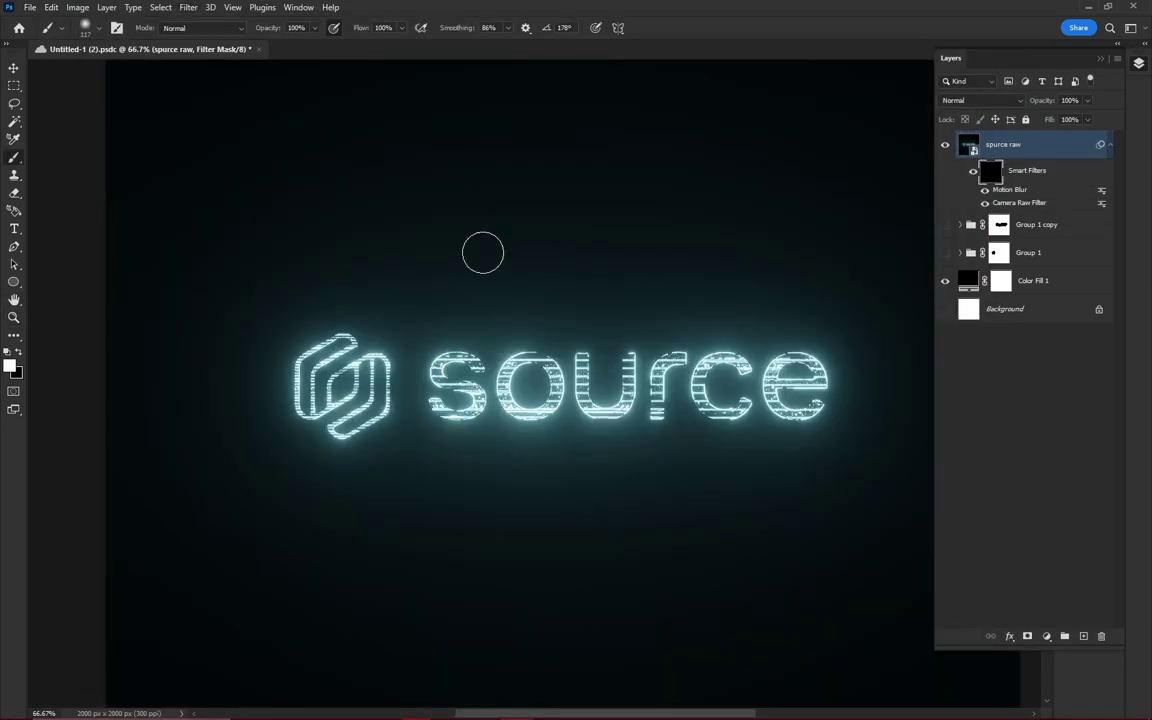
drag(340, 430, 378, 352)
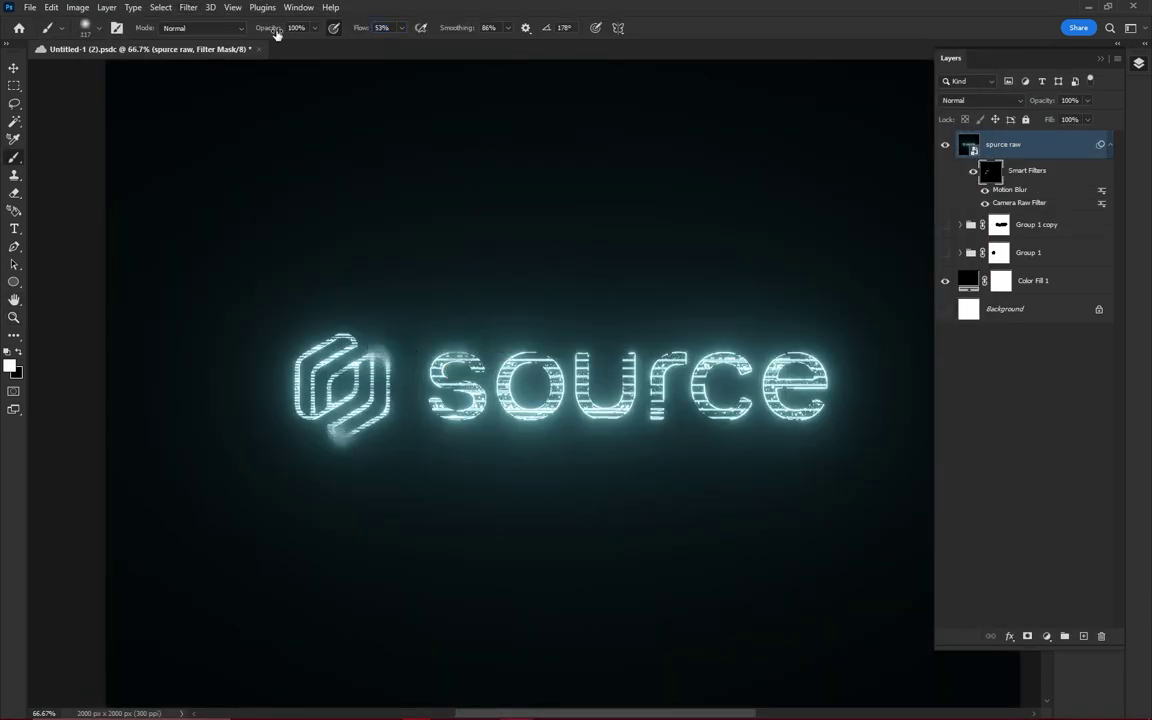
key(ctrl+z)
key(x)
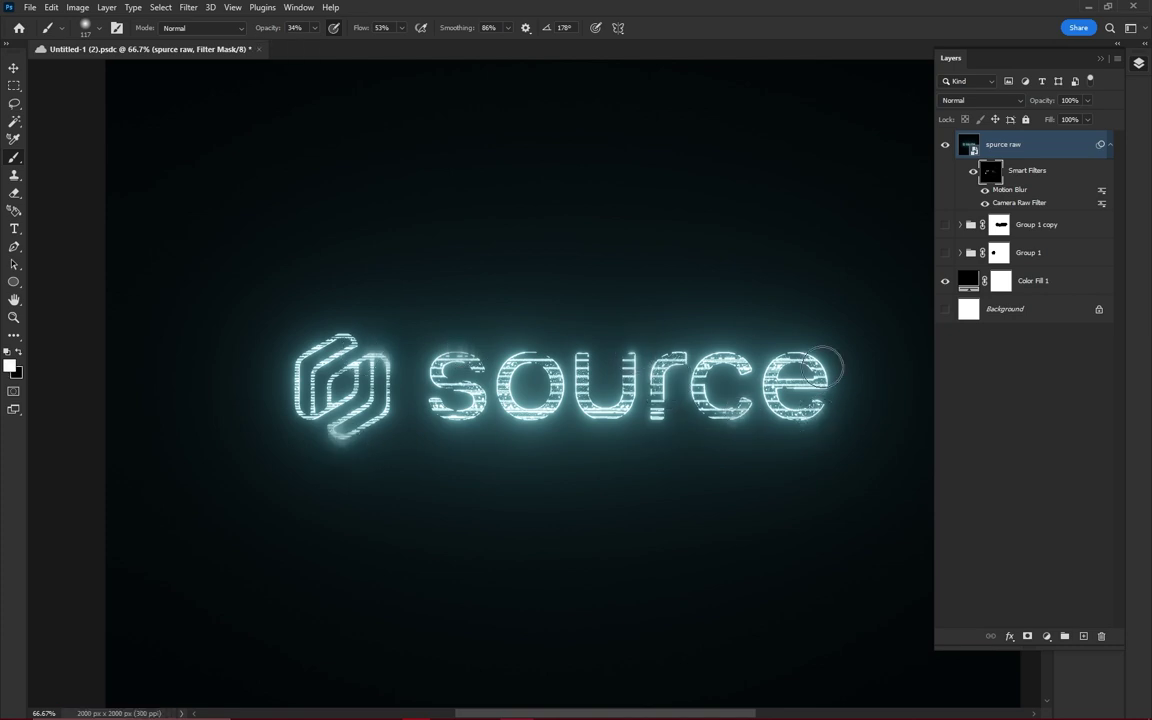
Zoom out, then go to the Pictures folder in another window.
key(ctrl+minus)
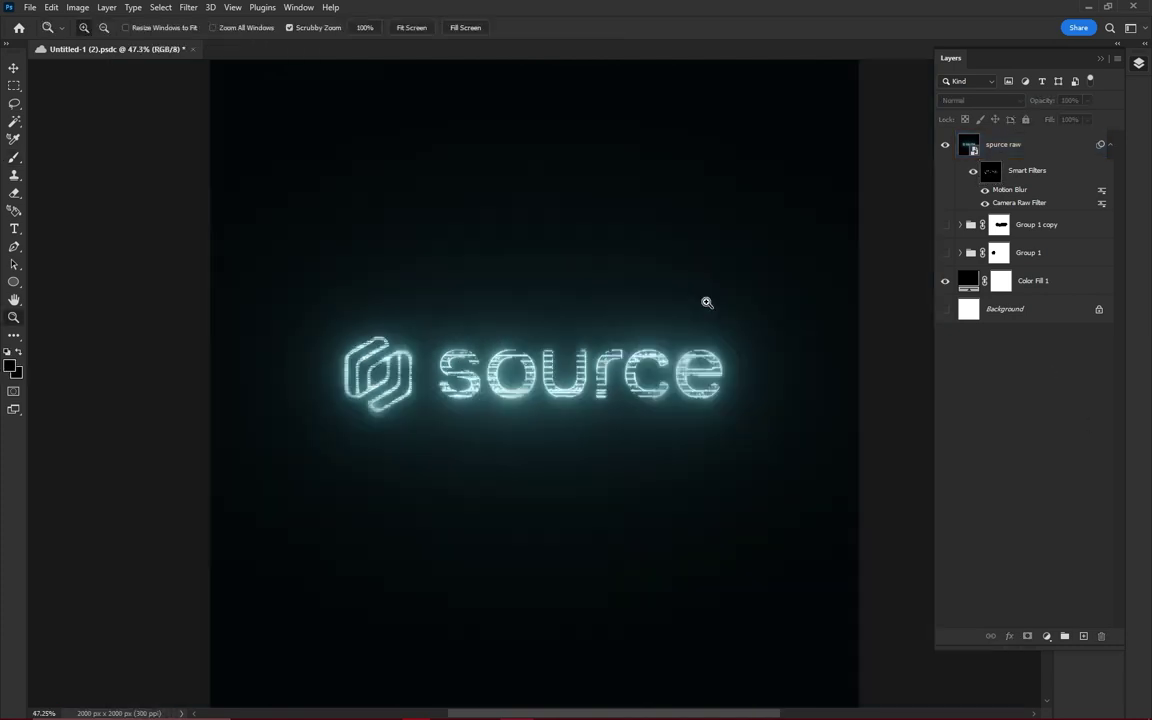
key(alt+Tab)
click(50, 244)
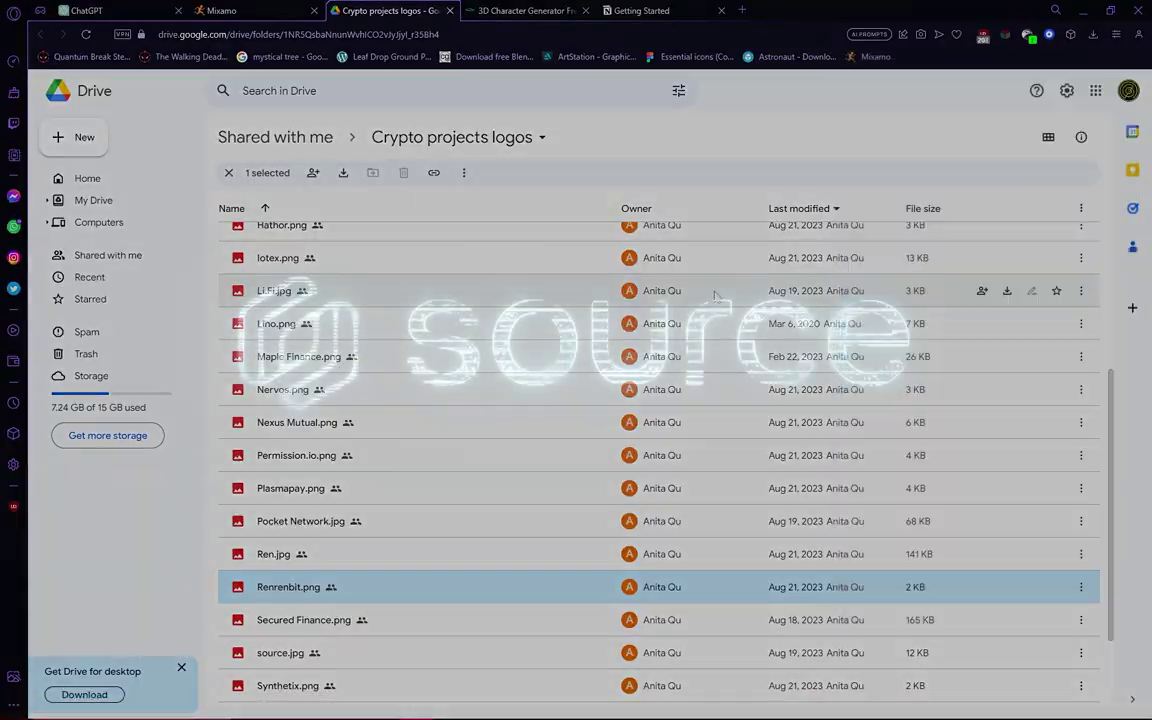